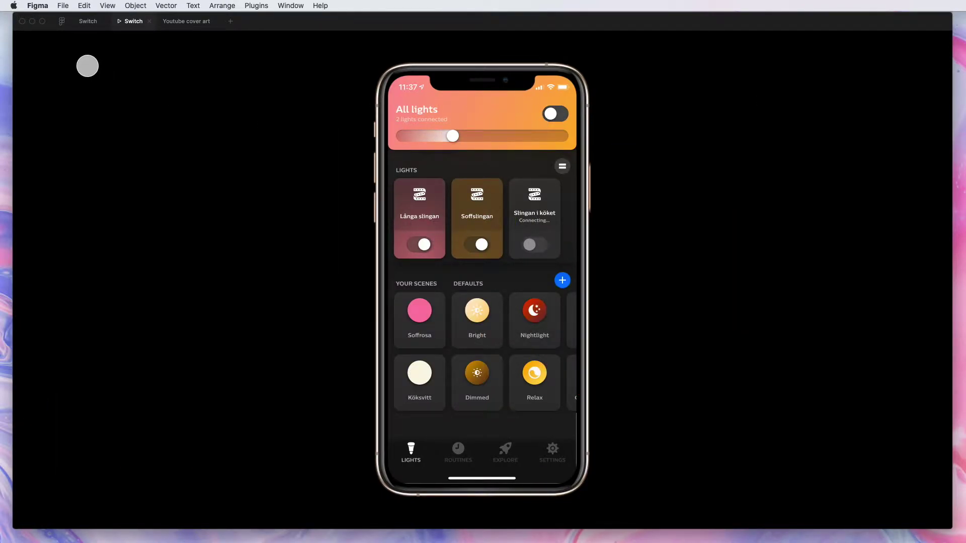
Draw a 52 × 32 rectangle on the empty canvas above the On frame in the Switch design file.
{"action": "left_click", "coordinate": [90, 22]}
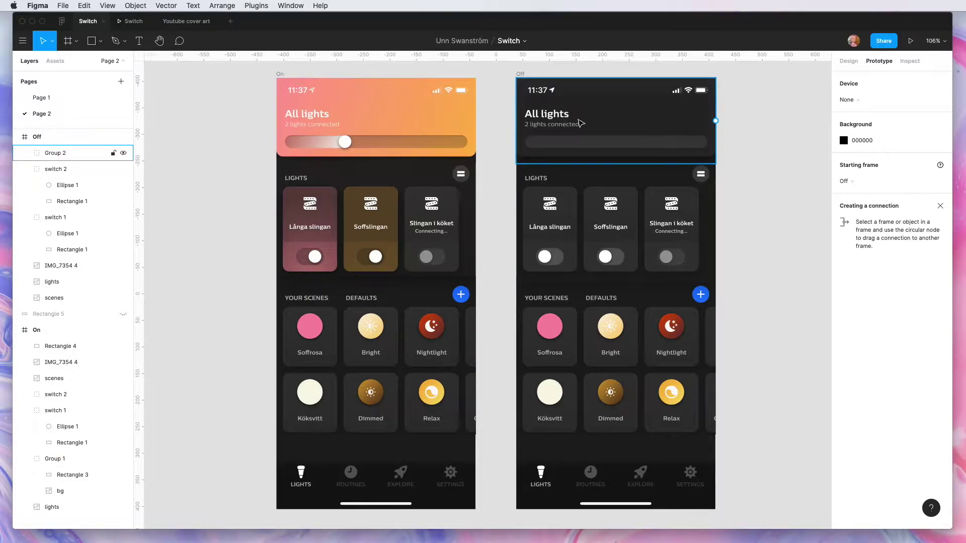
{"action": "scroll", "coordinate": [451, 119], "scroll_direction": "up", "scroll_amount": 5}
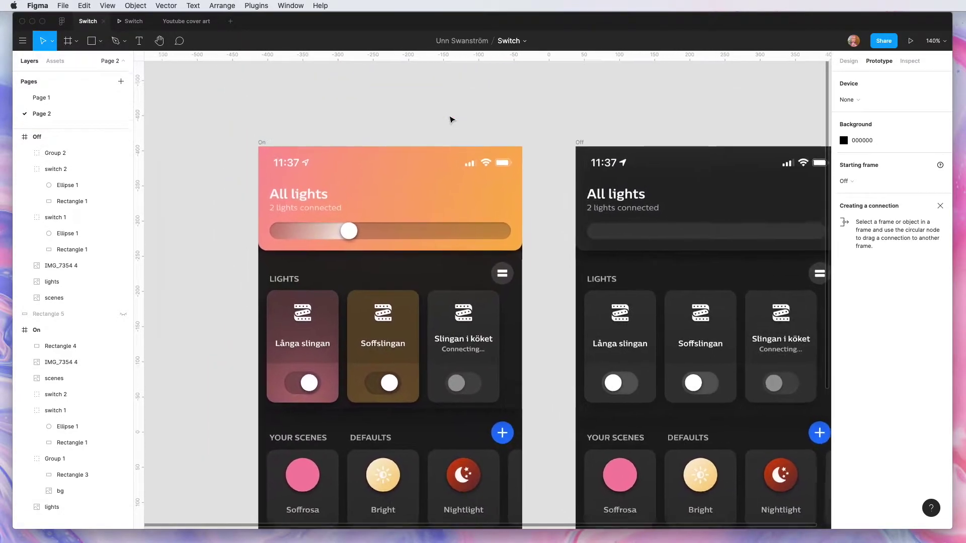
{"action": "scroll", "coordinate": [451, 119], "scroll_direction": "up", "scroll_amount": 8}
{"action": "key", "text": "r"}
{"action": "left_click_drag", "start_coordinate": [532, 234], "coordinate": [636, 271]}
{"action": "type", "text": "52"}
{"action": "key", "text": "Tab"}
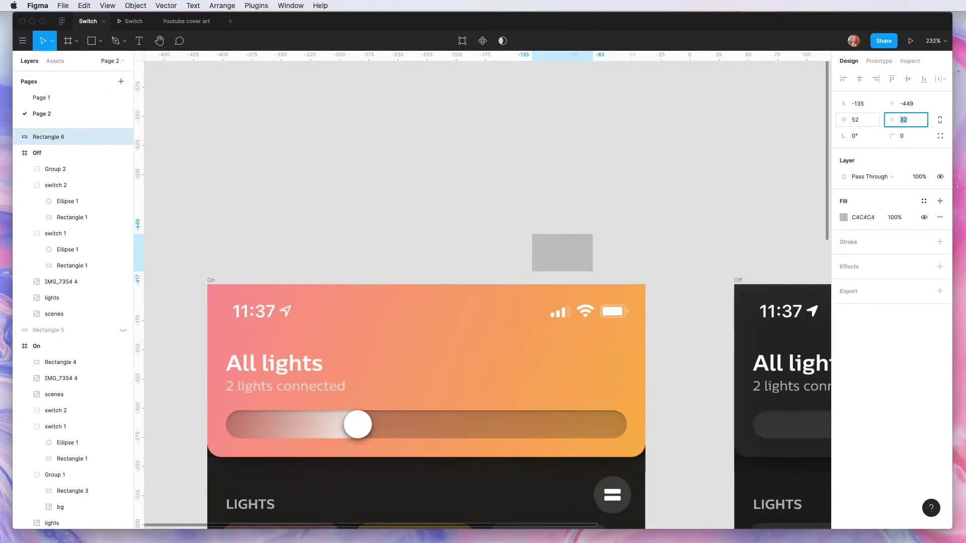
{"action": "key", "text": "Return"}
Round the rectangle into a pill with a corner radius of 48.
{"action": "left_click", "coordinate": [904, 140]}
{"action": "type", "text": "24"}
{"action": "key", "text": "Return"}
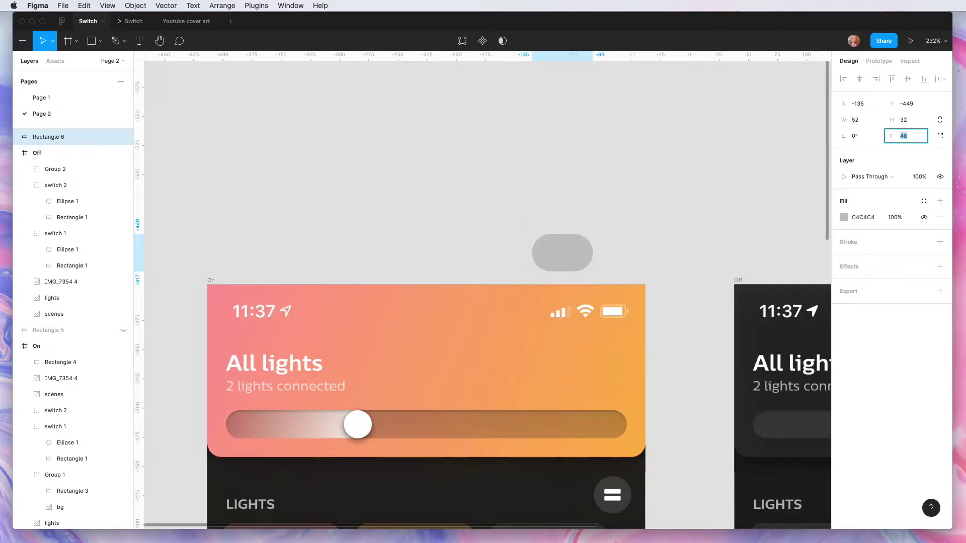
Fill the pill shape with black 000000 at 25% opacity.
{"action": "left_click", "coordinate": [845, 217]}
{"action": "type", "text": "000000"}
{"action": "key", "text": "Return"}
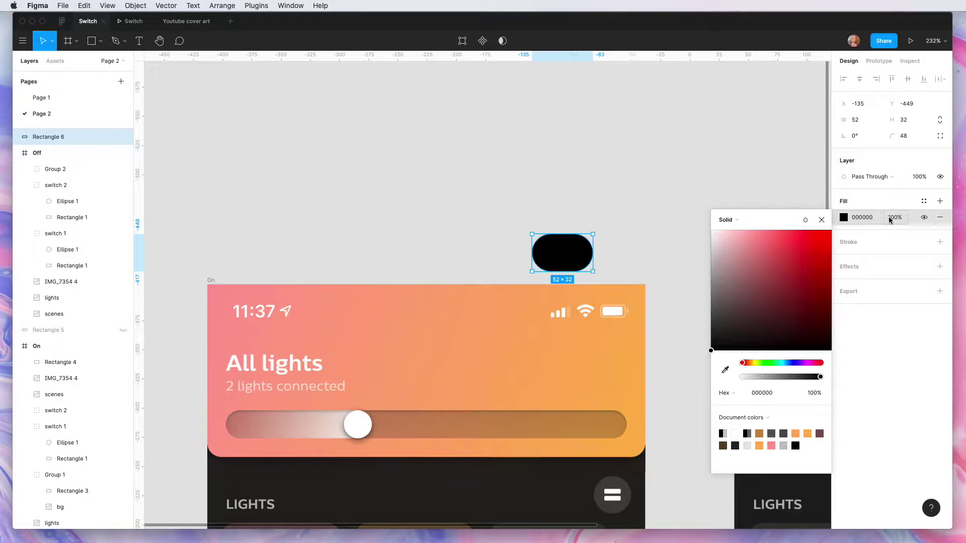
{"action": "left_click", "coordinate": [889, 219]}
{"action": "type", "text": "2"}
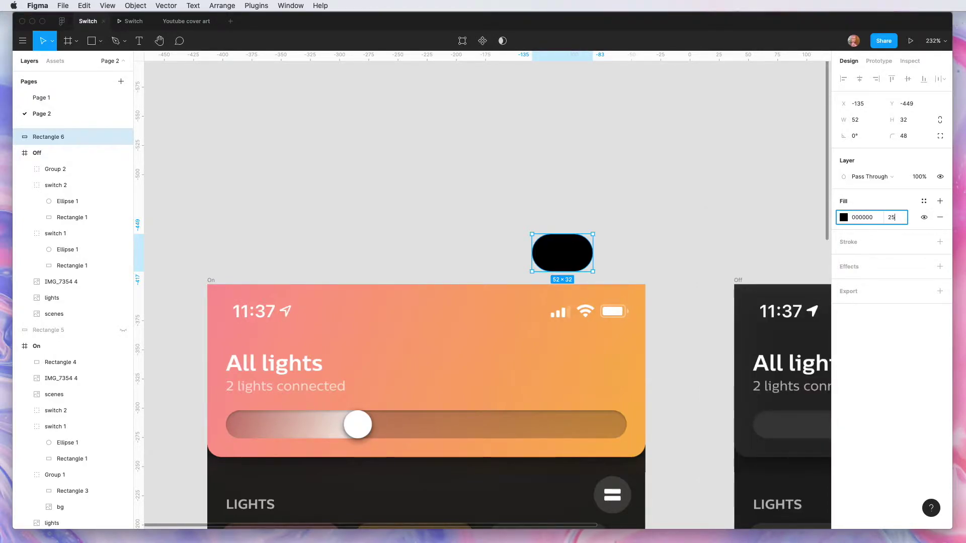
{"action": "type", "text": "5"}
{"action": "key", "text": "Return"}
Place the pill in the On frame's header at X 305, Y 62 and replace its fill with the sampled solid brown B6874B.
{"action": "left_click_drag", "start_coordinate": [561, 236], "coordinate": [595, 367]}
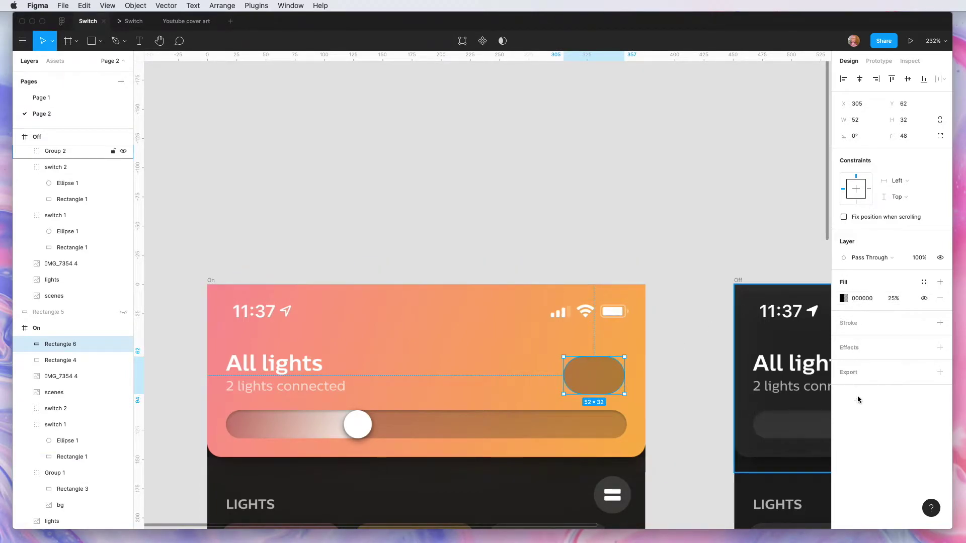
{"action": "left_click", "coordinate": [843, 299]}
{"action": "left_click", "coordinate": [725, 417]}
{"action": "left_click", "coordinate": [603, 381]}
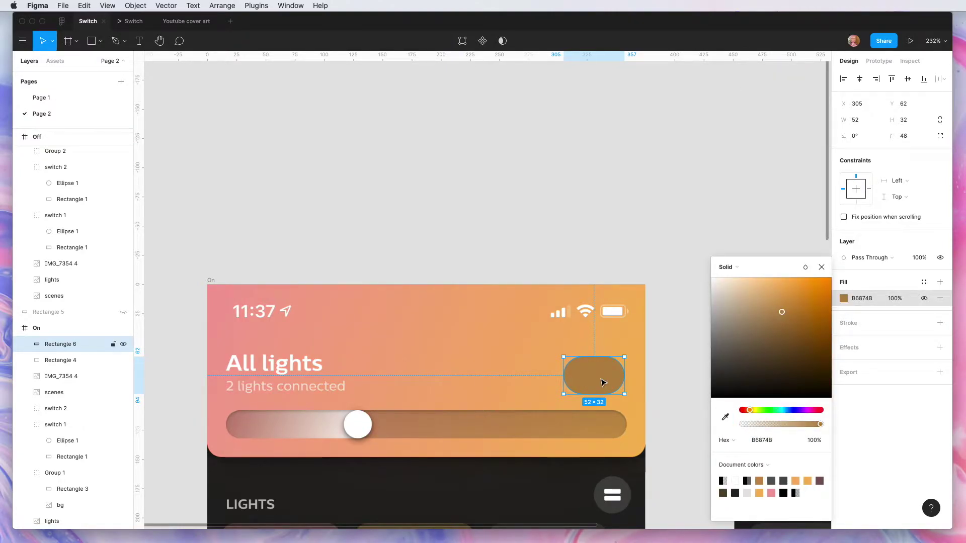
{"action": "scroll", "coordinate": [603, 381], "scroll_direction": "up", "scroll_amount": 5}
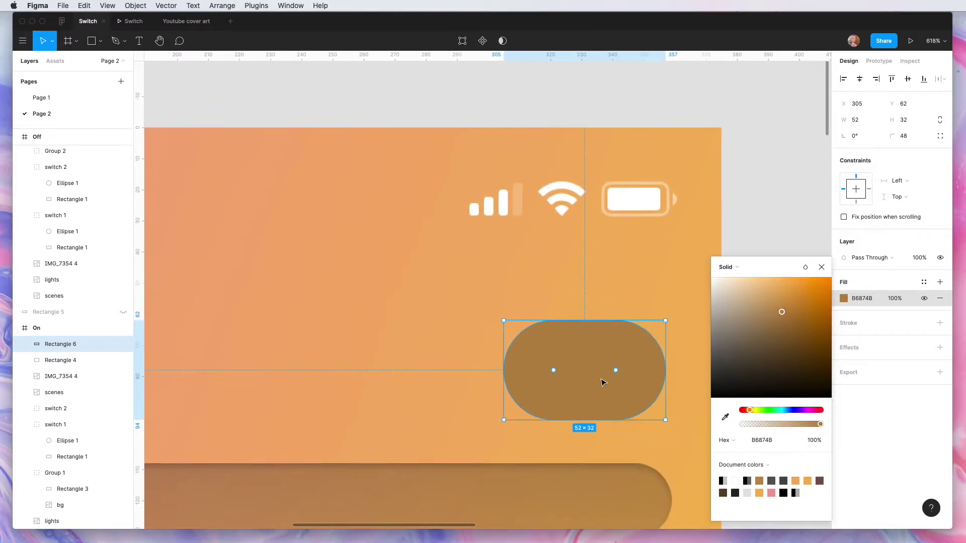
{"action": "scroll", "coordinate": [621, 393], "scroll_direction": "down", "scroll_amount": 3}
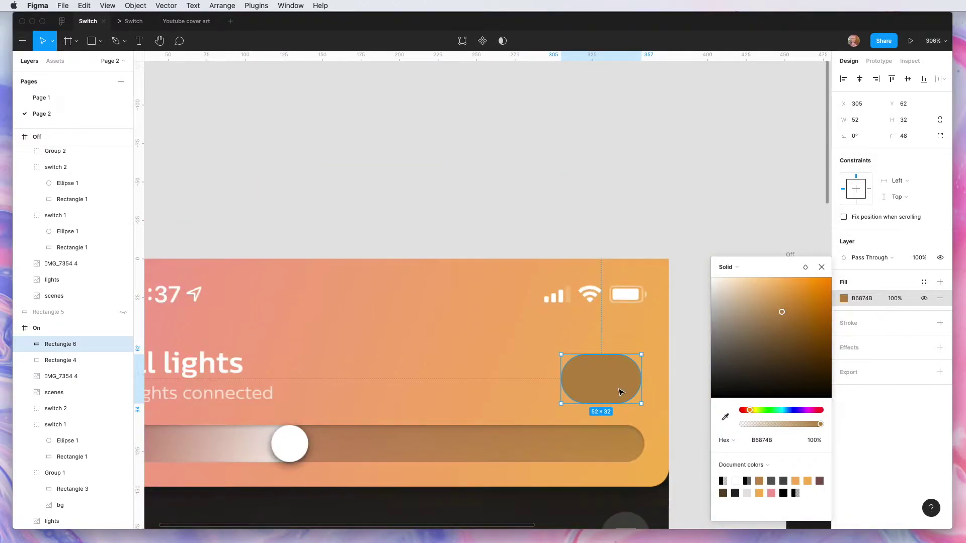
Add an inner shadow to the pill and review its settings.
{"action": "left_click", "coordinate": [858, 351]}
{"action": "left_click", "coordinate": [850, 348]}
{"action": "left_click", "coordinate": [868, 363]}
{"action": "left_click", "coordinate": [878, 352]}
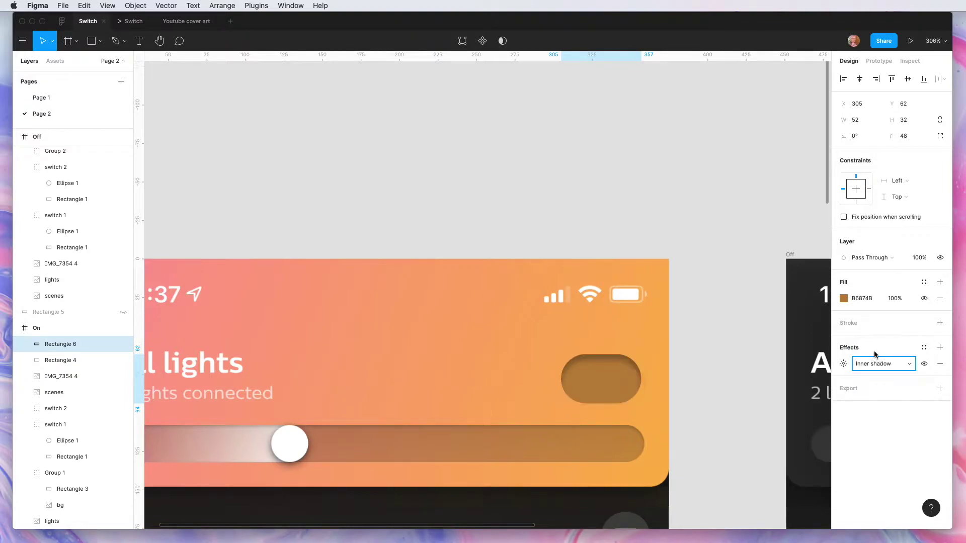
{"action": "scroll", "coordinate": [623, 371], "scroll_direction": "up", "scroll_amount": 2}
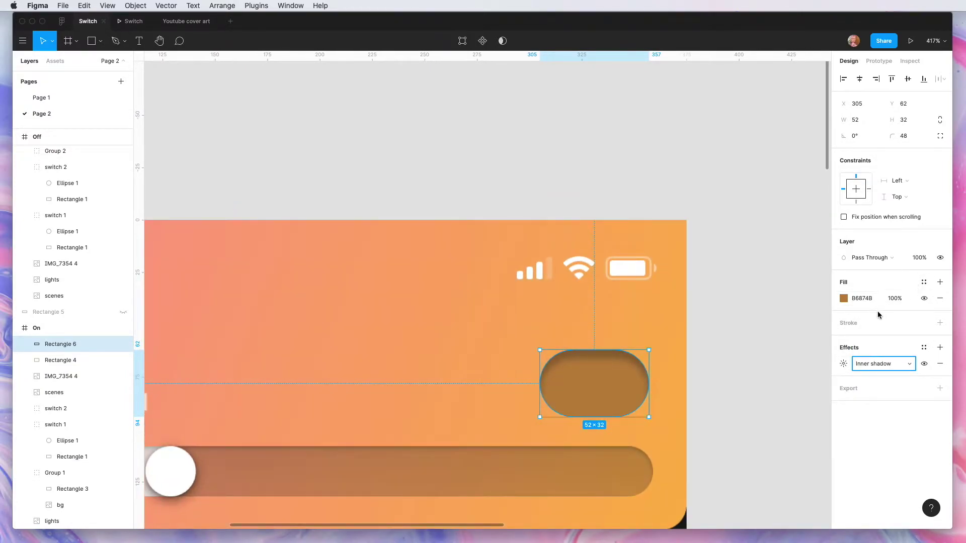
{"action": "left_click", "coordinate": [843, 364]}
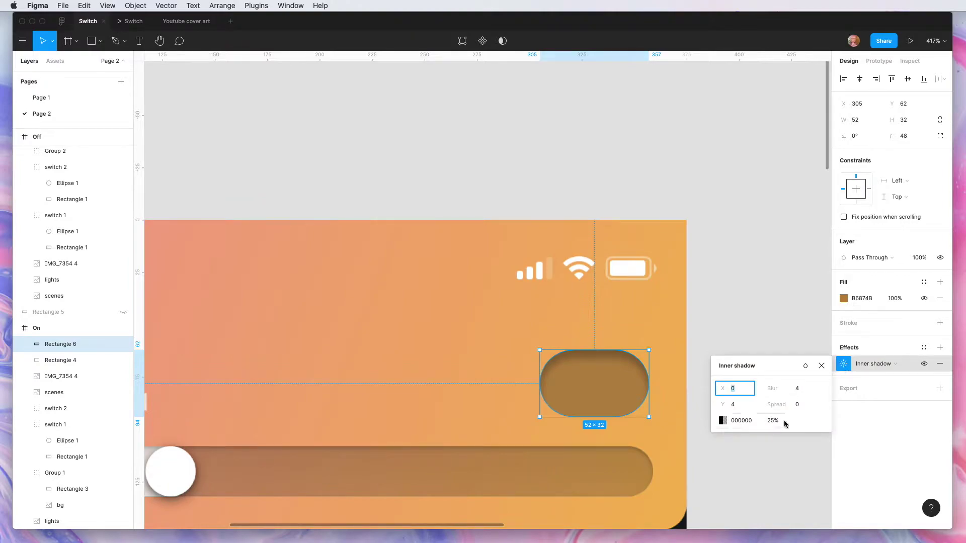
{"action": "left_click", "coordinate": [580, 405]}
Draw an ellipse over the pill as the switch knob and size it to 24 × 24.
{"action": "scroll", "coordinate": [579, 405], "scroll_direction": "left", "scroll_amount": 2}
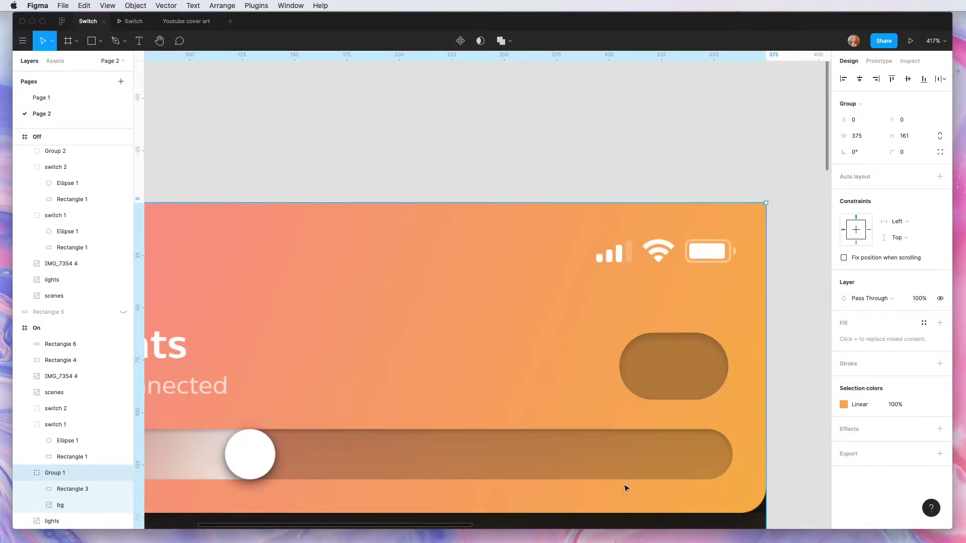
{"action": "scroll", "coordinate": [636, 407], "scroll_direction": "down", "scroll_amount": 5}
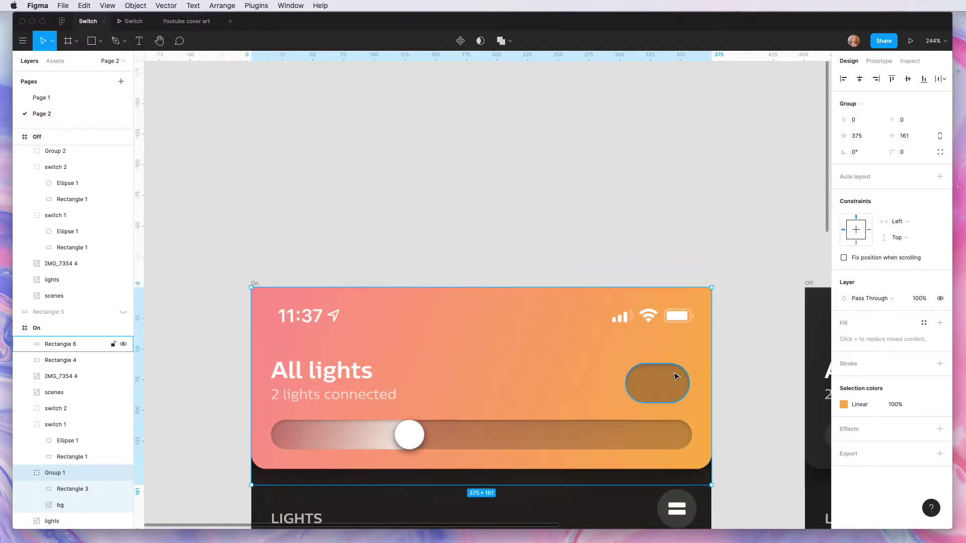
{"action": "key", "text": "o"}
{"action": "left_click_drag", "start_coordinate": [658, 373], "coordinate": [692, 401]}
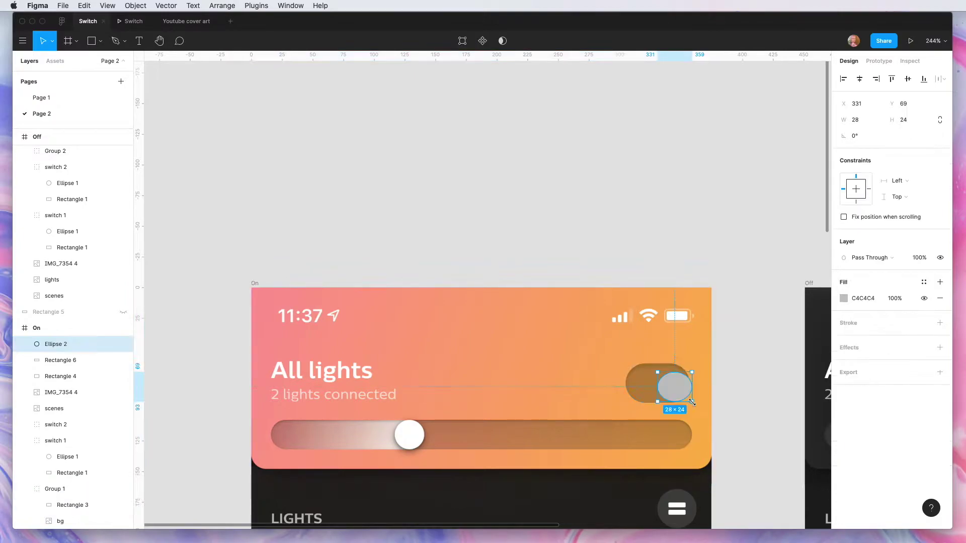
{"action": "left_click", "coordinate": [869, 125]}
{"action": "type", "text": "24"}
{"action": "left_click", "coordinate": [719, 398]}
Position the knob inside the pill at X 329, Y 66, leaving a 4 px inset.
{"action": "left_click", "coordinate": [673, 387]}
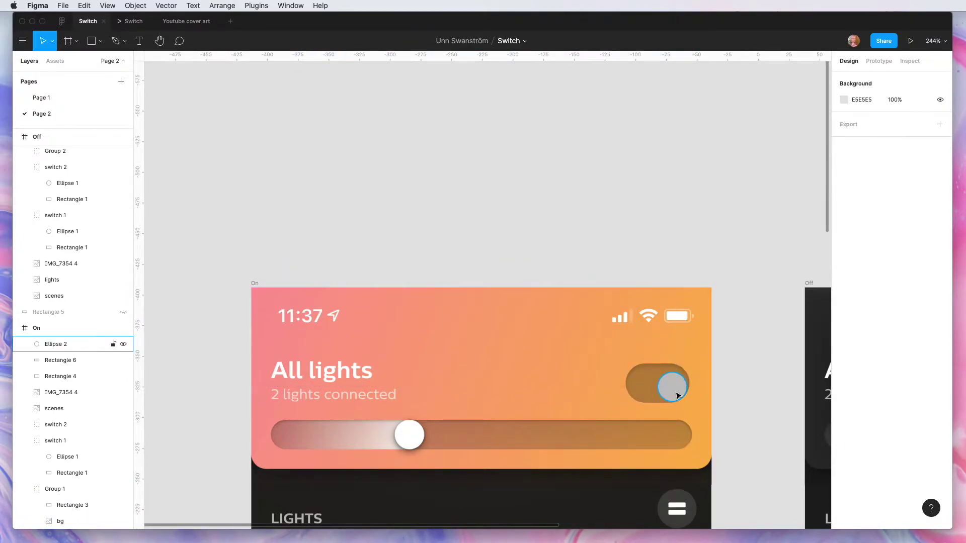
{"action": "left_click_drag", "start_coordinate": [673, 388], "coordinate": [678, 392]}
{"action": "scroll", "coordinate": [677, 392], "scroll_direction": "up", "scroll_amount": 5, "text": "ctrl"}
{"action": "key", "text": "Left"}
{"action": "key", "text": "Left"}
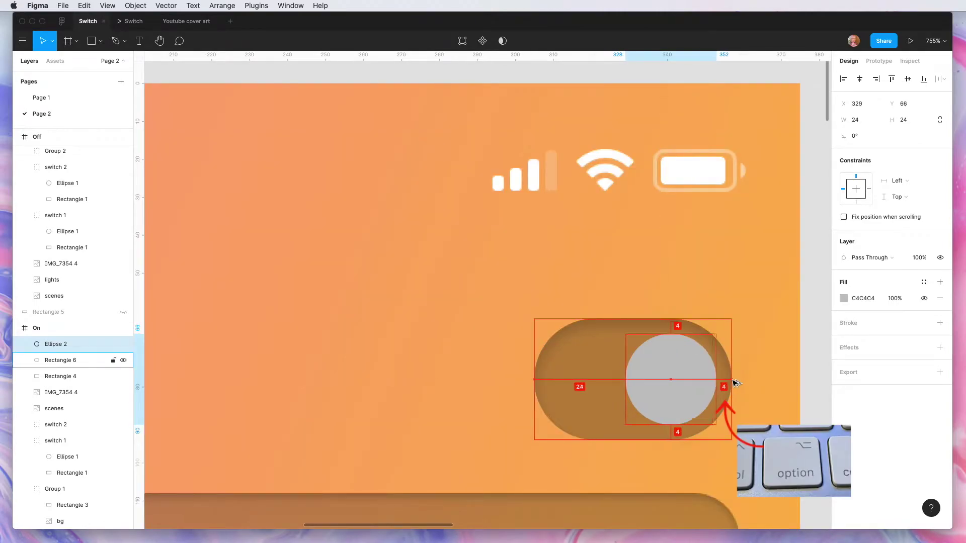
Change the knob's fill to white FFFFFF.
{"action": "scroll", "coordinate": [735, 383], "scroll_direction": "down", "scroll_amount": 5}
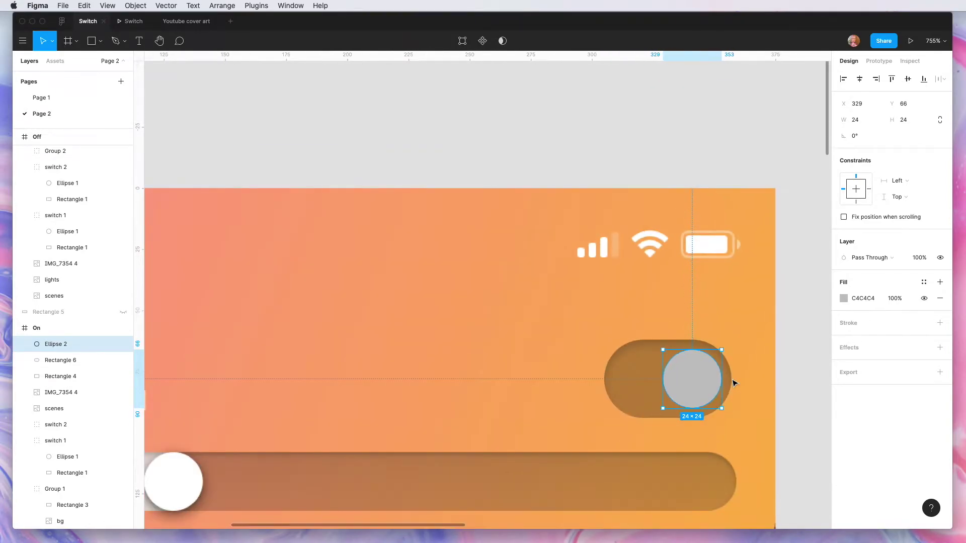
{"action": "scroll", "coordinate": [735, 384], "scroll_direction": "down", "scroll_amount": 4}
{"action": "left_click", "coordinate": [844, 299]}
{"action": "left_click_drag", "start_coordinate": [781, 318], "coordinate": [631, 229]}
{"action": "left_click", "coordinate": [631, 229]}
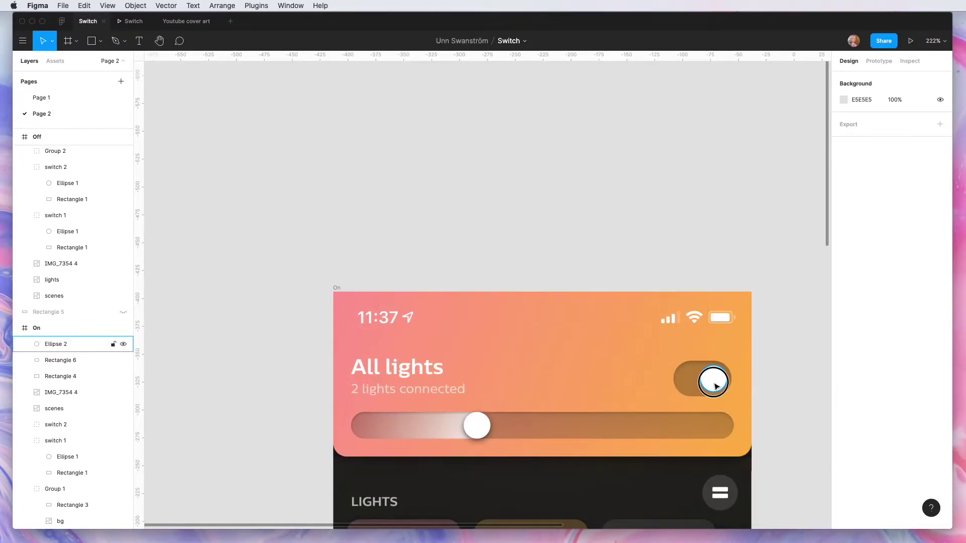
Add a drop shadow to the white knob and set its opacity to 15%.
{"action": "left_click", "coordinate": [712, 380]}
{"action": "left_click", "coordinate": [859, 347]}
{"action": "scroll", "coordinate": [664, 440], "scroll_direction": "up", "scroll_amount": 5}
{"action": "left_click", "coordinate": [844, 363]}
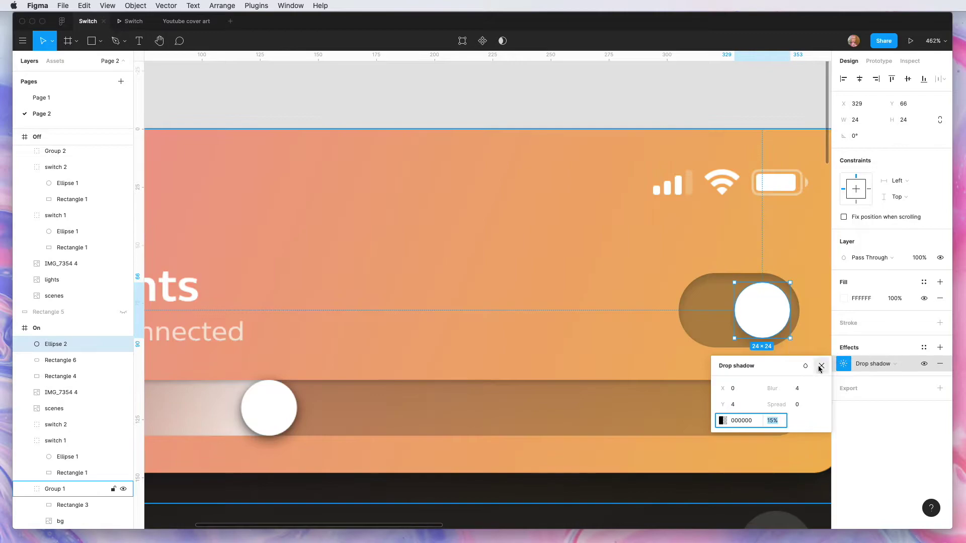
{"action": "left_click", "coordinate": [856, 336]}
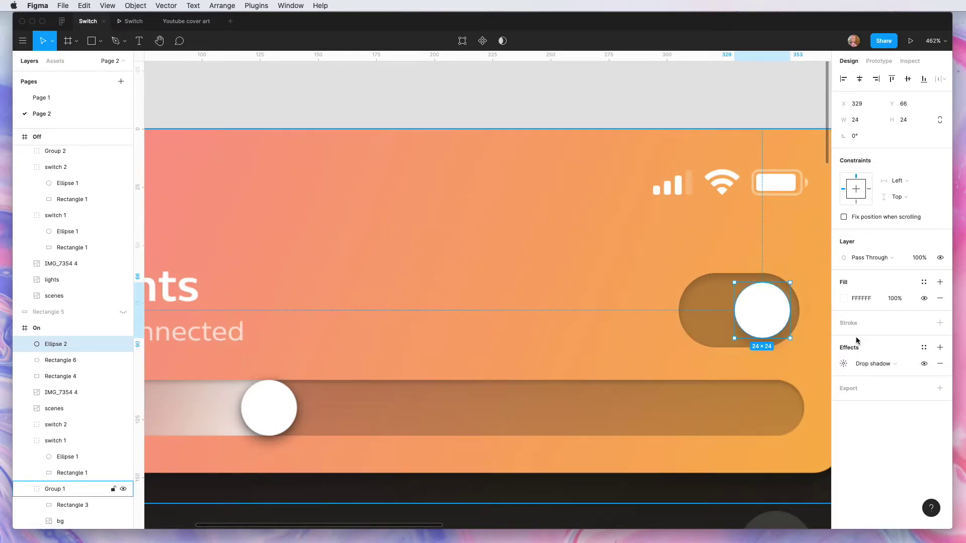
Add a second drop shadow to the knob with a Y offset of 0 and 10% opacity.
{"action": "left_click", "coordinate": [940, 347]}
{"action": "left_click", "coordinate": [844, 364]}
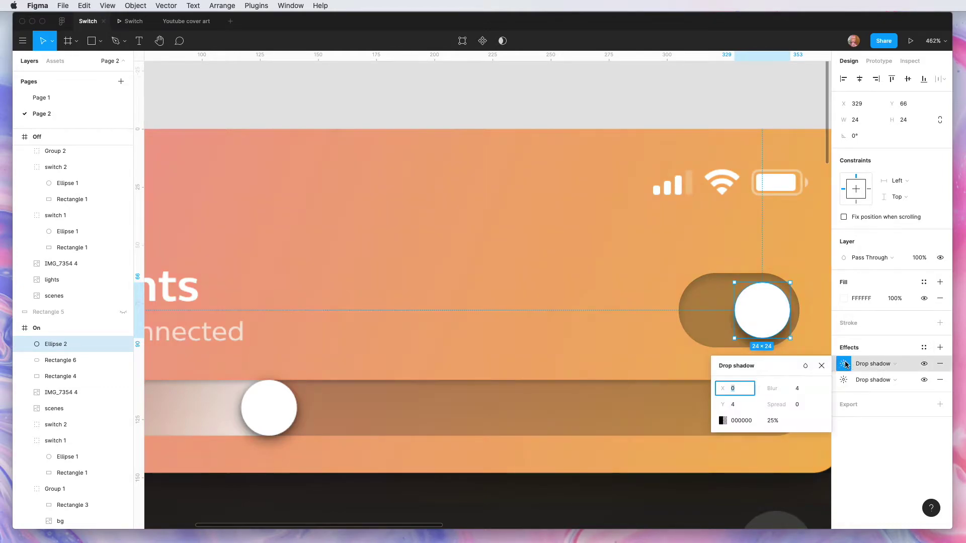
{"action": "left_click", "coordinate": [772, 421]}
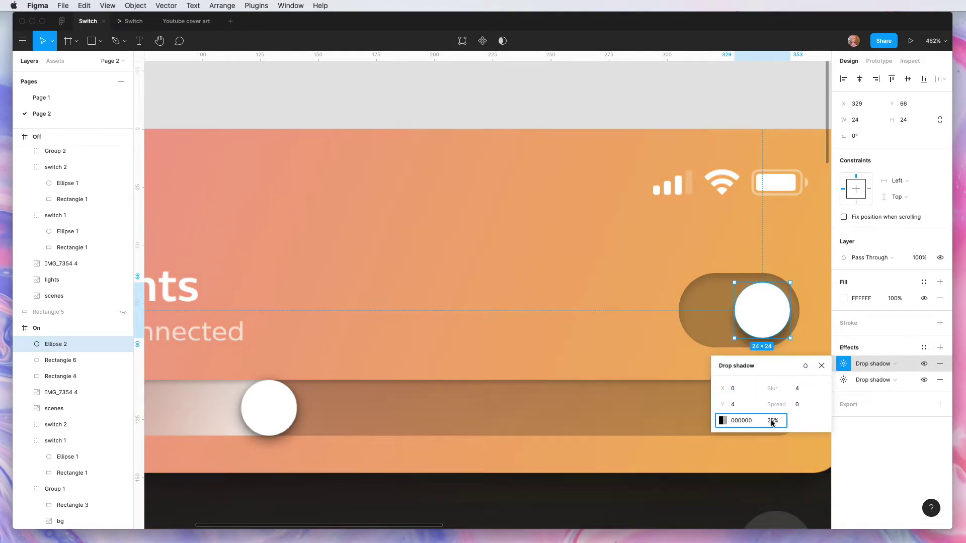
{"action": "left_click", "coordinate": [743, 410]}
{"action": "type", "text": "0"}
{"action": "key", "text": "Return"}
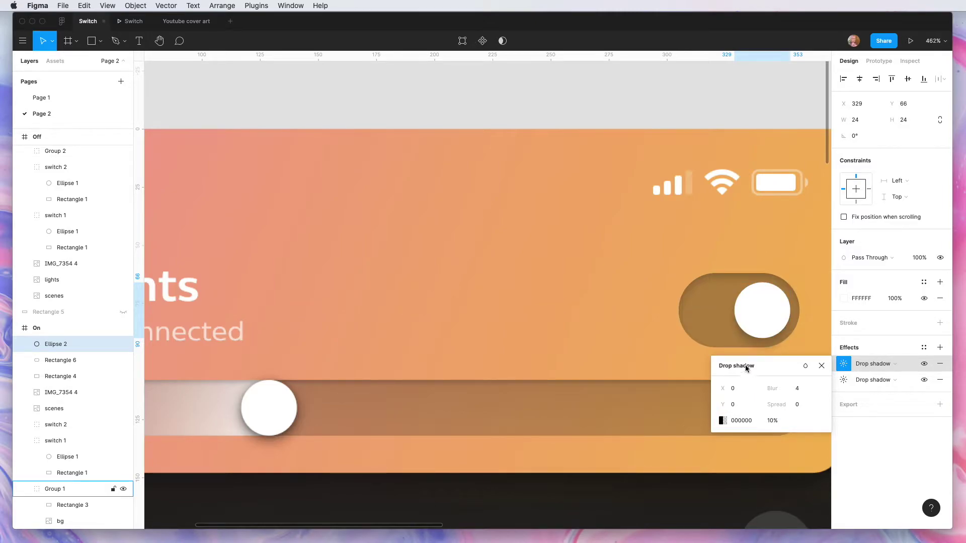
{"action": "left_click", "coordinate": [826, 310]}
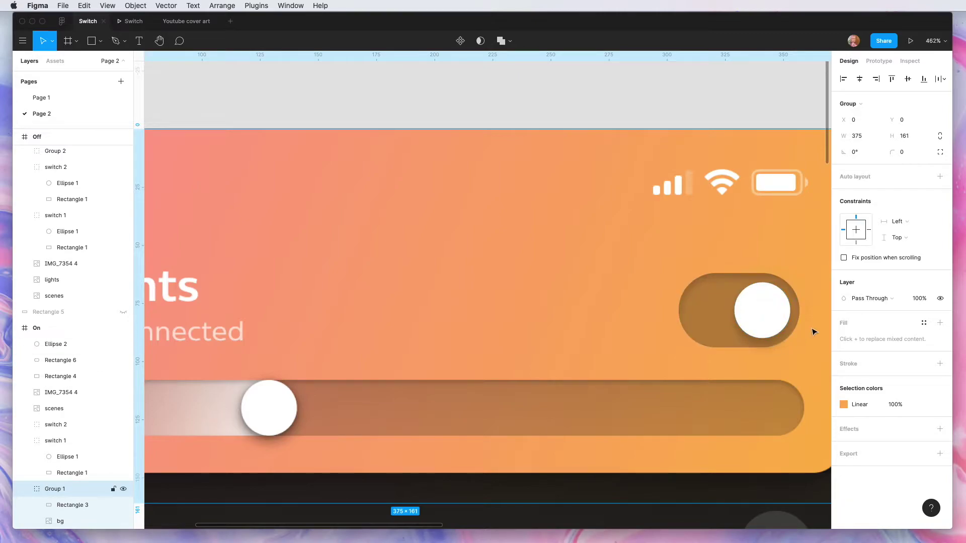
Set the opacity of the knob's drop shadow with the Y offset of 4 to 25%.
{"action": "left_click", "coordinate": [763, 320]}
{"action": "left_click", "coordinate": [844, 363]}
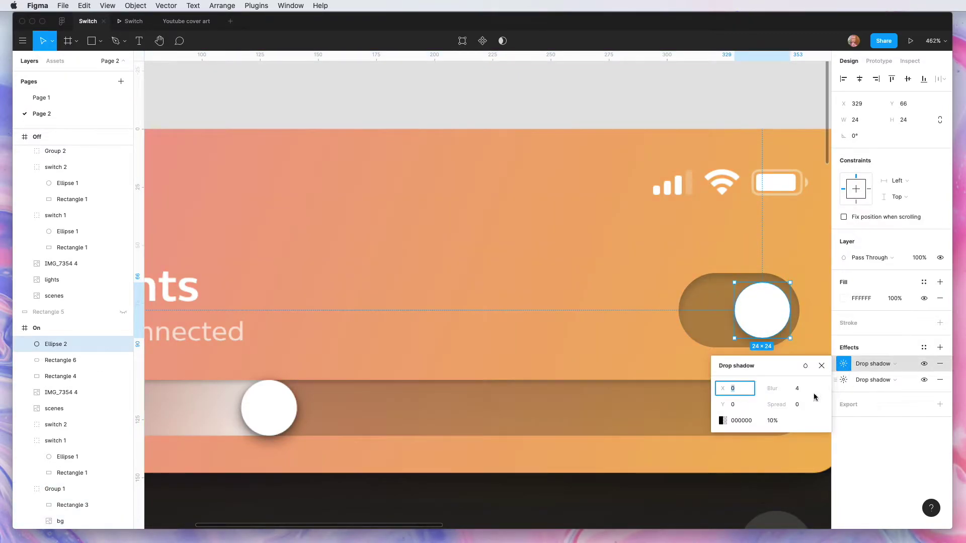
{"action": "left_click", "coordinate": [772, 437]}
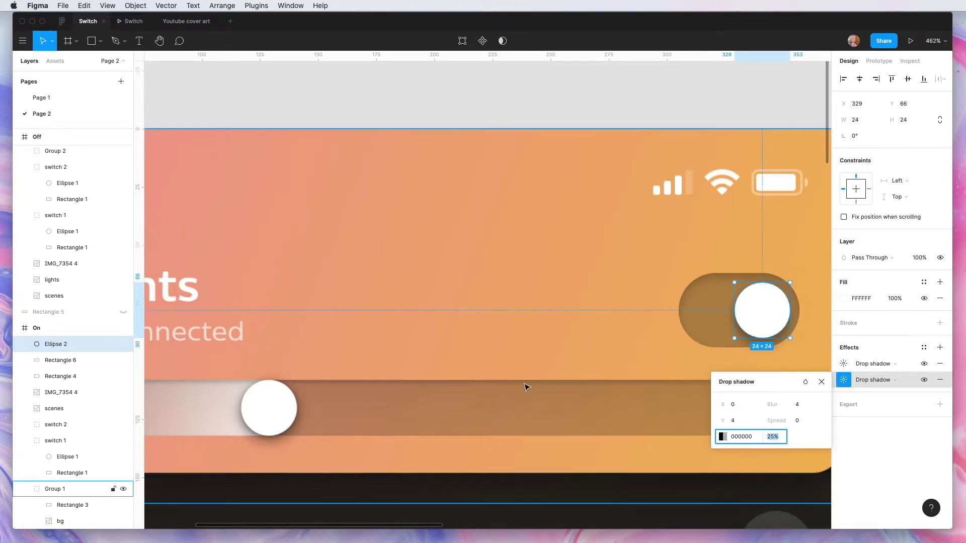
{"action": "left_click", "coordinate": [526, 387]}
Group the knob and the pill together and name the group Switch On.
{"action": "scroll", "coordinate": [563, 341], "scroll_direction": "down", "scroll_amount": 5, "text": "ctrl"}
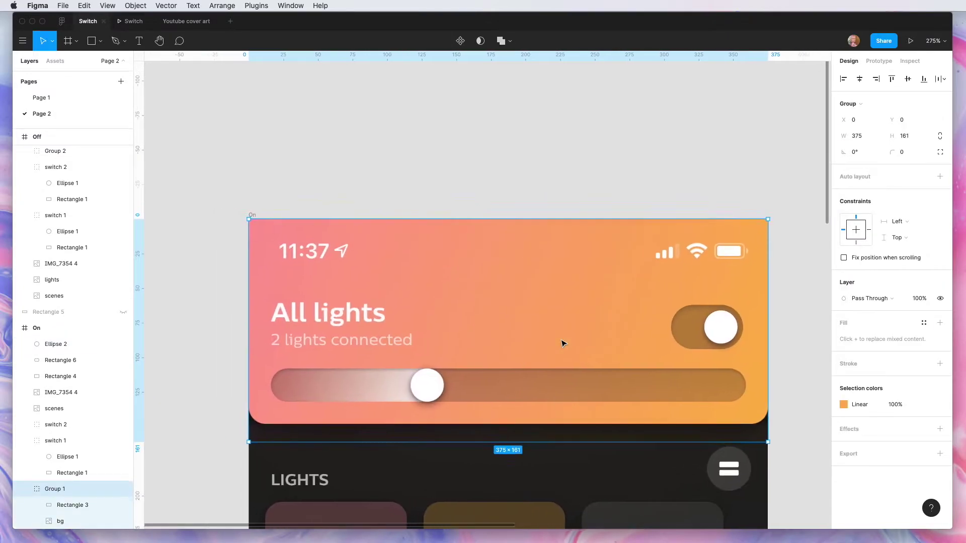
{"action": "left_click", "coordinate": [723, 327]}
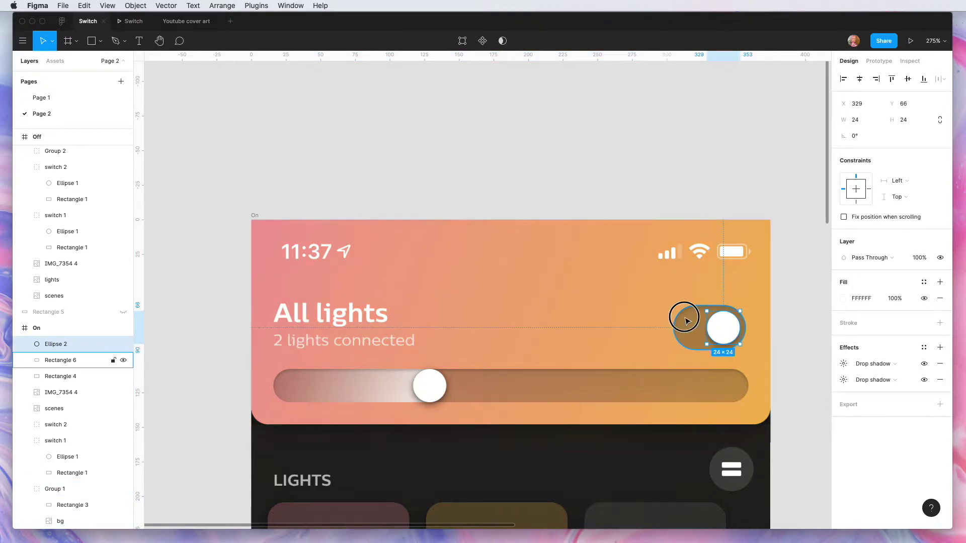
{"action": "left_click", "coordinate": [687, 321], "text": "shift"}
{"action": "key", "text": "super+g"}
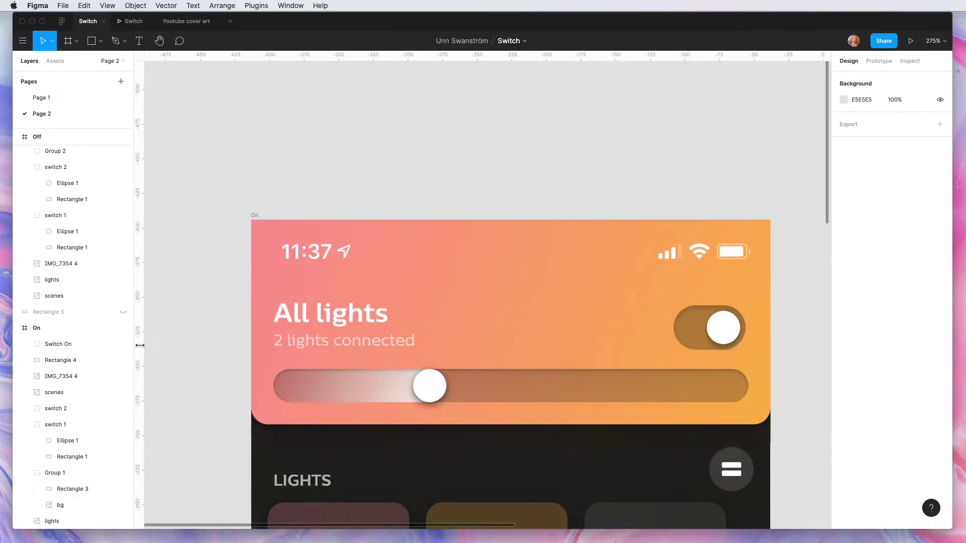
Copy the Switch On group into the Off frame at the same header position, undoing the duplicate paste.
{"action": "scroll", "coordinate": [397, 354], "scroll_direction": "right", "scroll_amount": 5}
{"action": "left_click", "coordinate": [595, 335]}
{"action": "scroll", "coordinate": [596, 335], "scroll_direction": "right", "scroll_amount": 10}
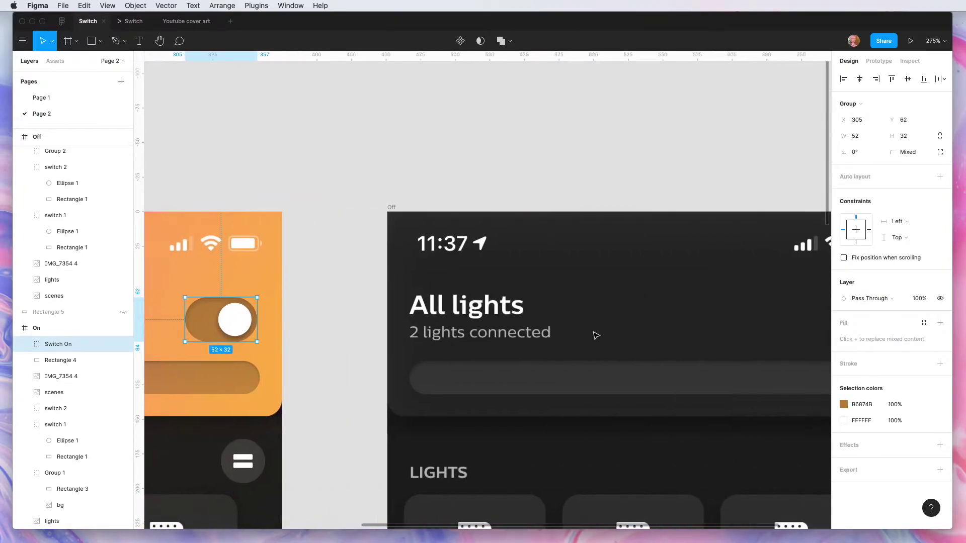
{"action": "scroll", "coordinate": [596, 335], "scroll_direction": "right", "scroll_amount": 5}
{"action": "scroll", "coordinate": [554, 330], "scroll_direction": "left", "scroll_amount": 2}
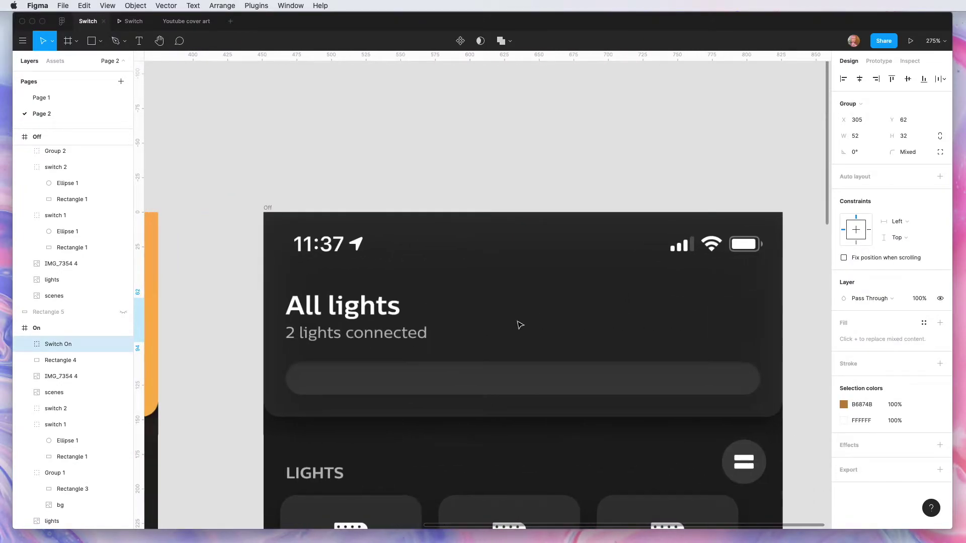
{"action": "left_click", "coordinate": [267, 208]}
{"action": "key", "text": "super+v"}
{"action": "key", "text": "super+v"}
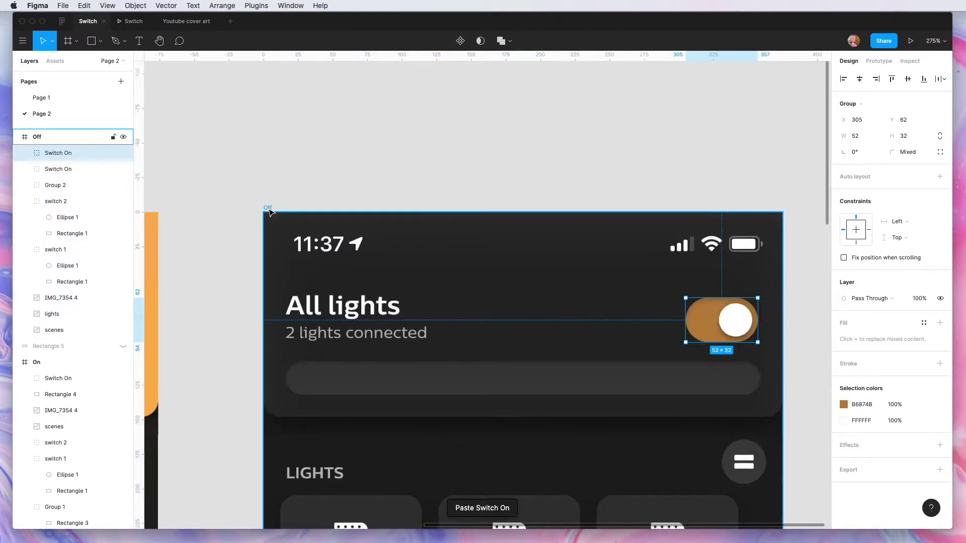
{"action": "key", "text": "super+z"}
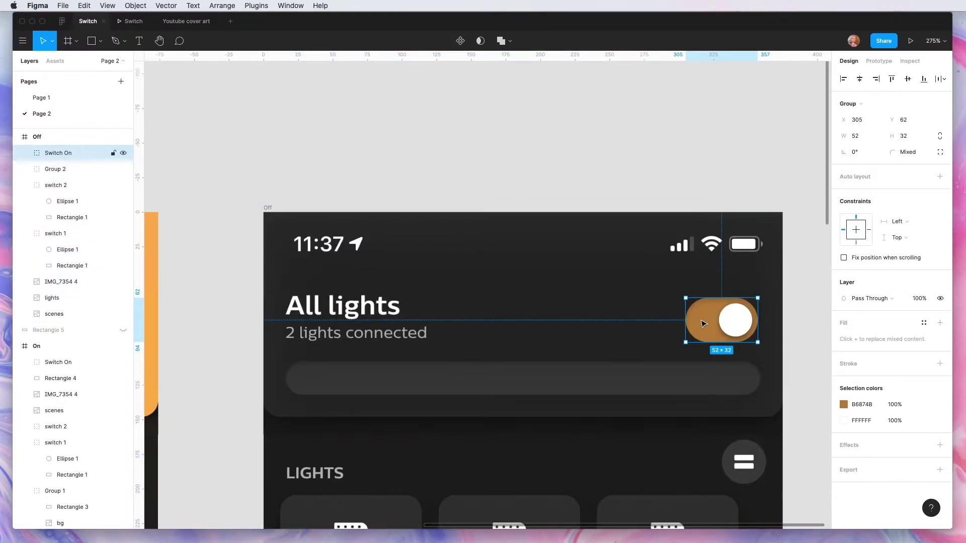
Move the knob of the Off frame's switch to the pill's left end, 4 px in from its edge at X 309.
{"action": "double_click", "coordinate": [737, 328]}
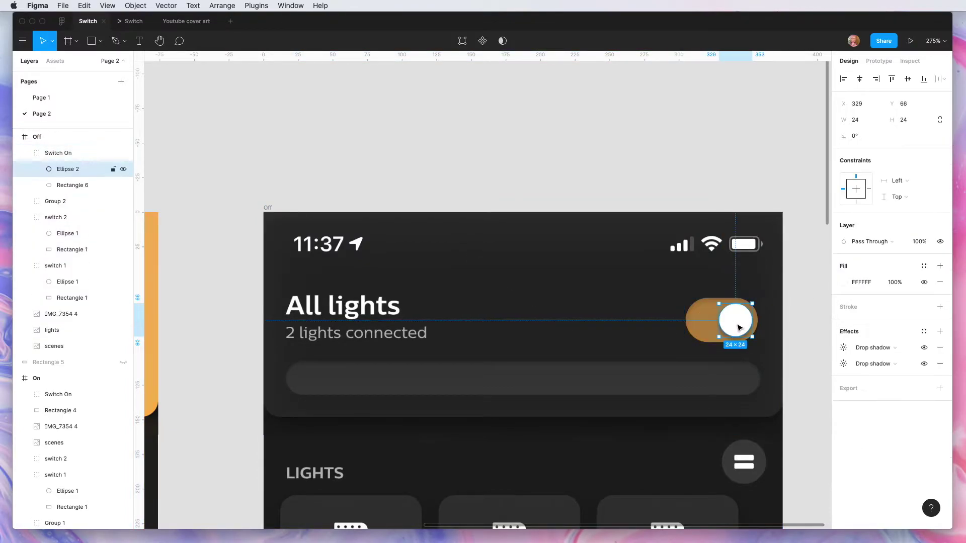
{"action": "left_click_drag", "start_coordinate": [738, 328], "coordinate": [705, 328]}
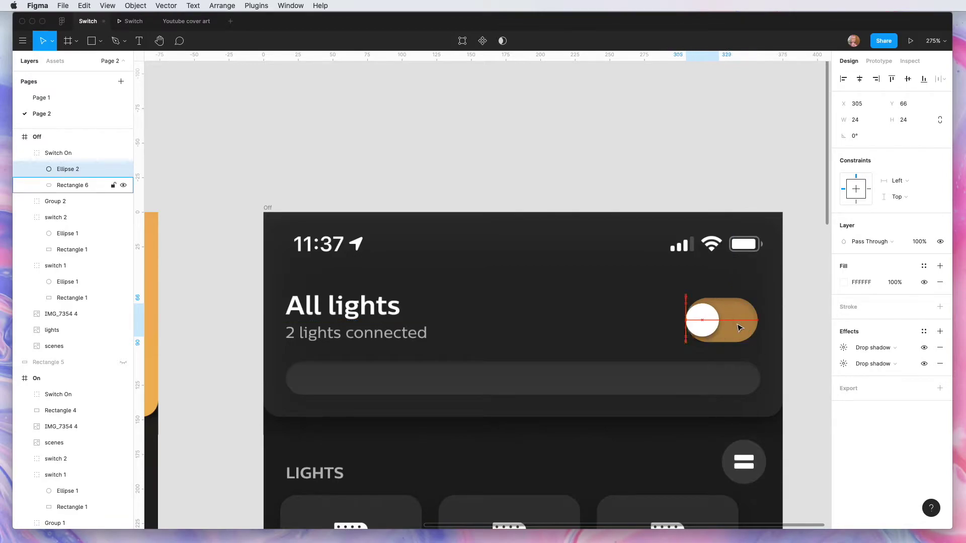
{"action": "scroll", "coordinate": [705, 328], "scroll_direction": "up", "scroll_amount": 3}
{"action": "scroll", "coordinate": [694, 336], "scroll_direction": "up", "scroll_amount": 5}
{"action": "key", "text": "Right"}
{"action": "key", "text": "Right"}
{"action": "key", "text": "Right"}
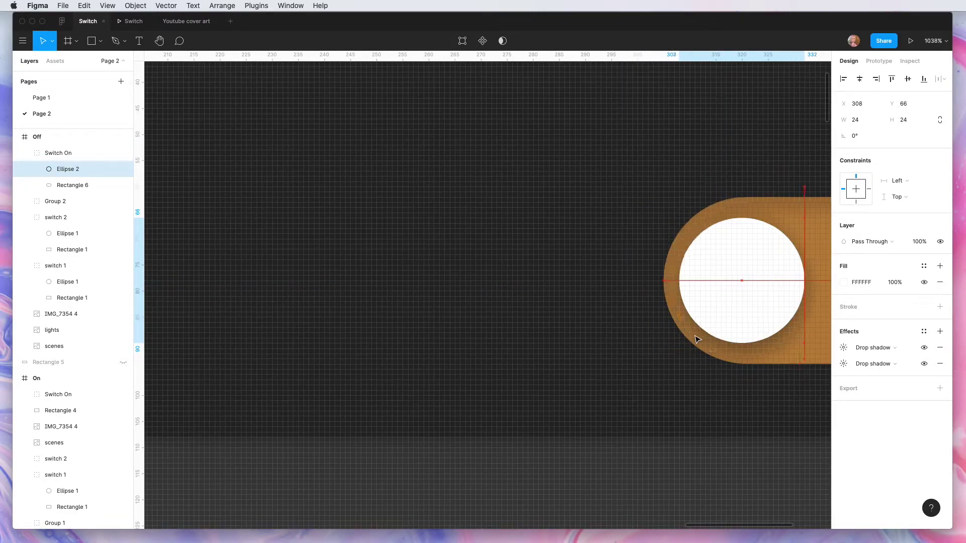
{"action": "key", "text": "Right"}
{"action": "scroll", "coordinate": [695, 336], "scroll_direction": "right", "scroll_amount": 5}
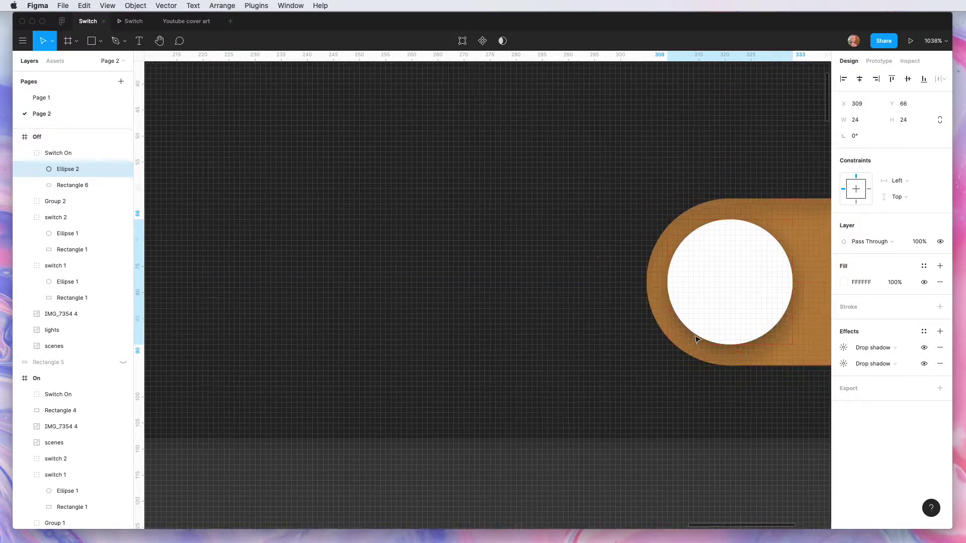
{"action": "scroll", "coordinate": [695, 336], "scroll_direction": "down", "scroll_amount": 3}
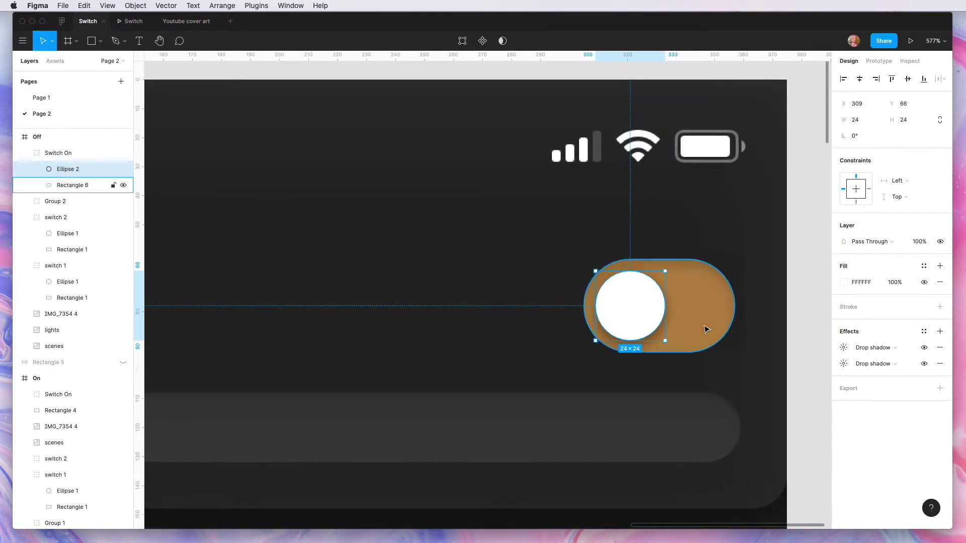
{"action": "scroll", "coordinate": [694, 262], "scroll_direction": "down", "scroll_amount": 4}
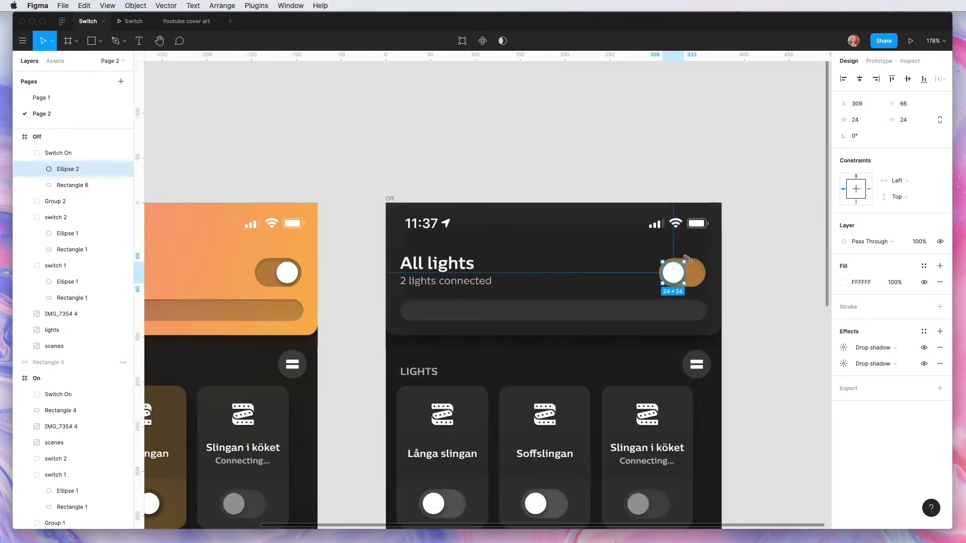
Sample the fill for the Off frame's switch pill from the slider track, replacing it with grey 5A5A5A sampled from the Soffslingan toggle.
{"action": "scroll", "coordinate": [687, 259], "scroll_direction": "up", "scroll_amount": 2}
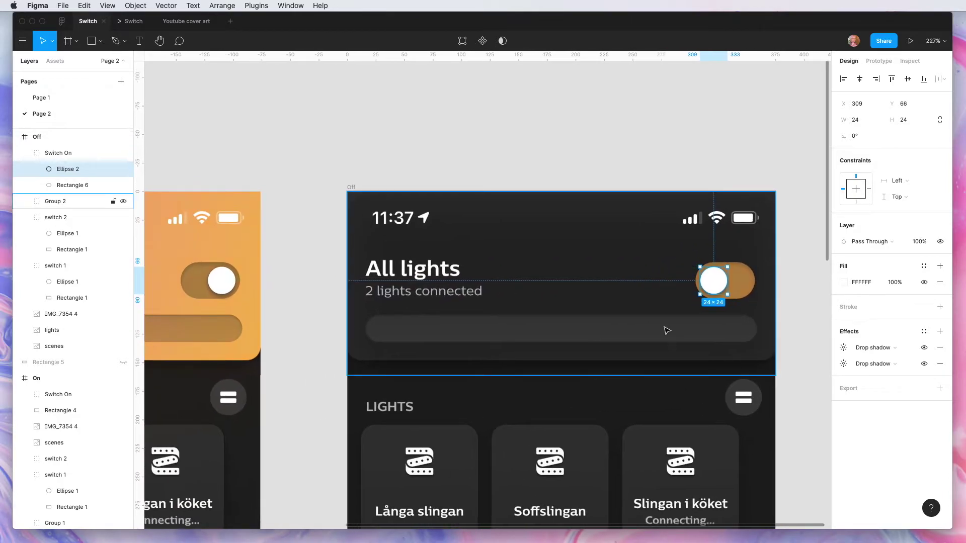
{"action": "left_click", "coordinate": [743, 281]}
{"action": "left_click", "coordinate": [844, 282]}
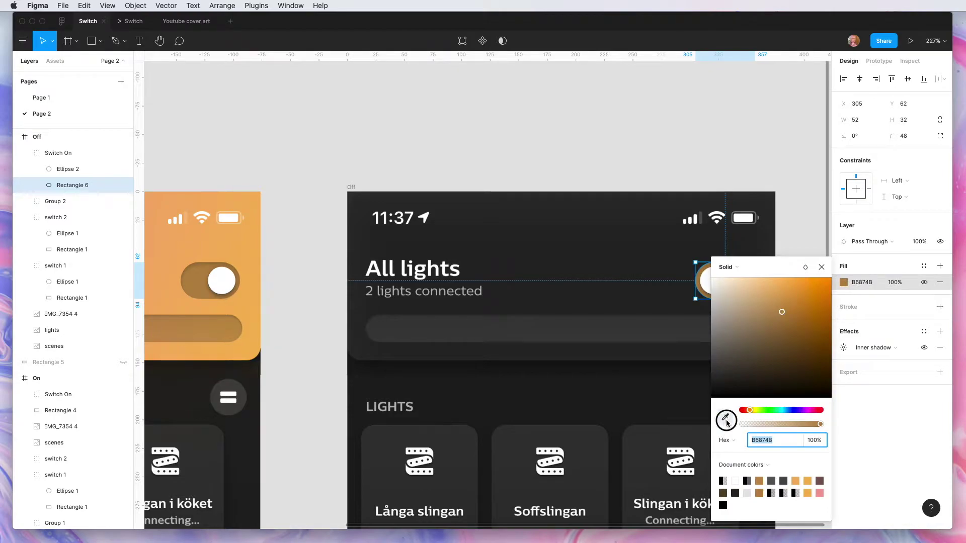
{"action": "left_click", "coordinate": [725, 417]}
{"action": "left_click", "coordinate": [642, 329]}
{"action": "scroll", "coordinate": [643, 335], "scroll_direction": "down", "scroll_amount": 3}
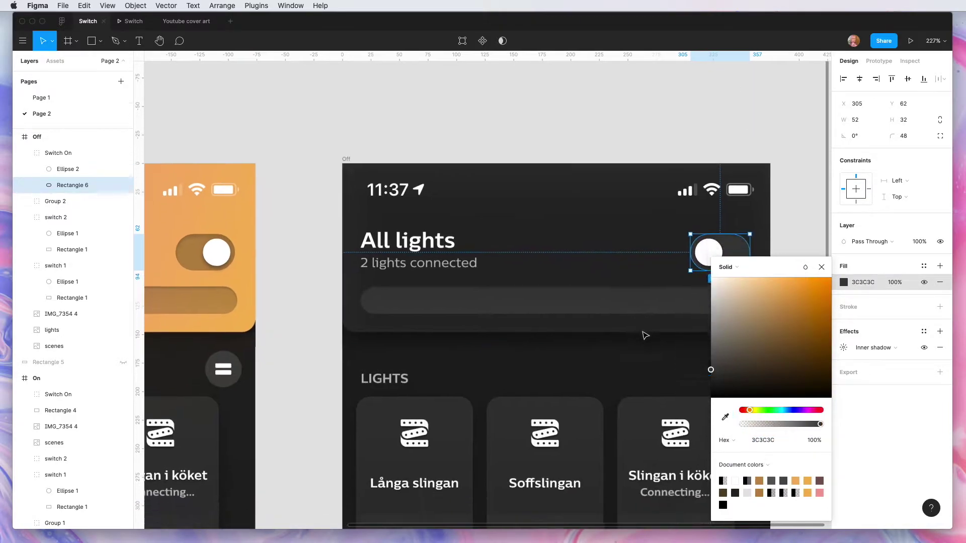
{"action": "left_click", "coordinate": [725, 417]}
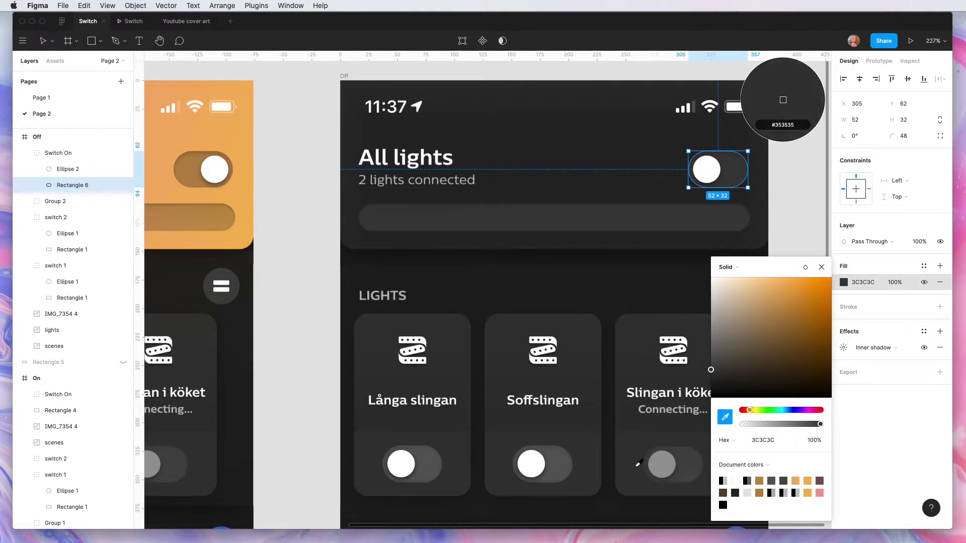
{"action": "left_click", "coordinate": [560, 459]}
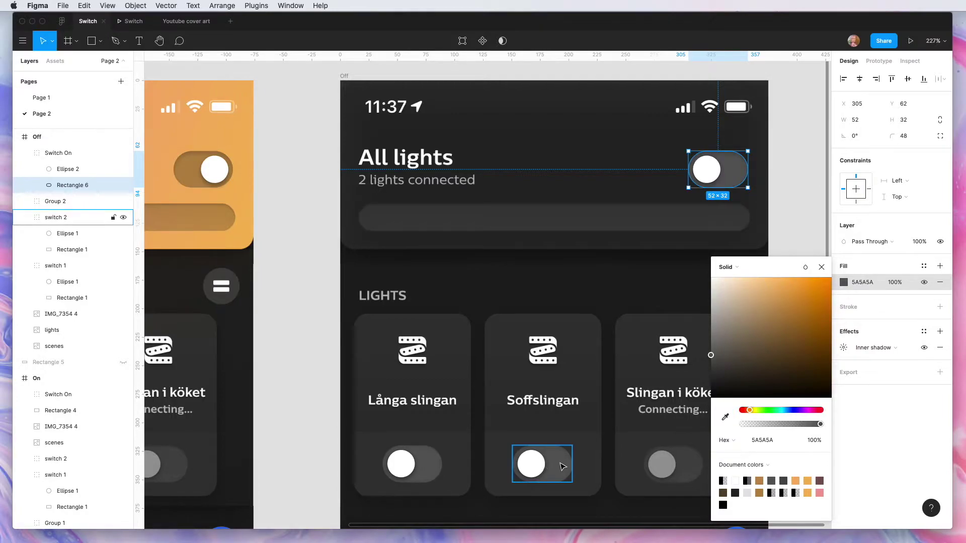
{"action": "left_click", "coordinate": [792, 220]}
Rename the Switch On group in the Off frame to Switch.
{"action": "scroll", "coordinate": [791, 220], "scroll_direction": "up", "scroll_amount": 5}
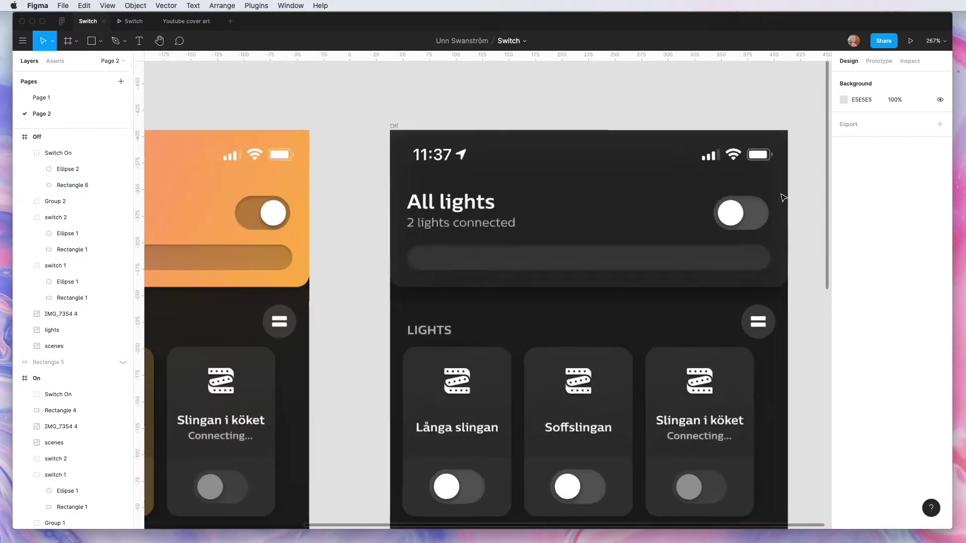
{"action": "scroll", "coordinate": [783, 198], "scroll_direction": "down", "scroll_amount": 4}
{"action": "left_click", "coordinate": [743, 212]}
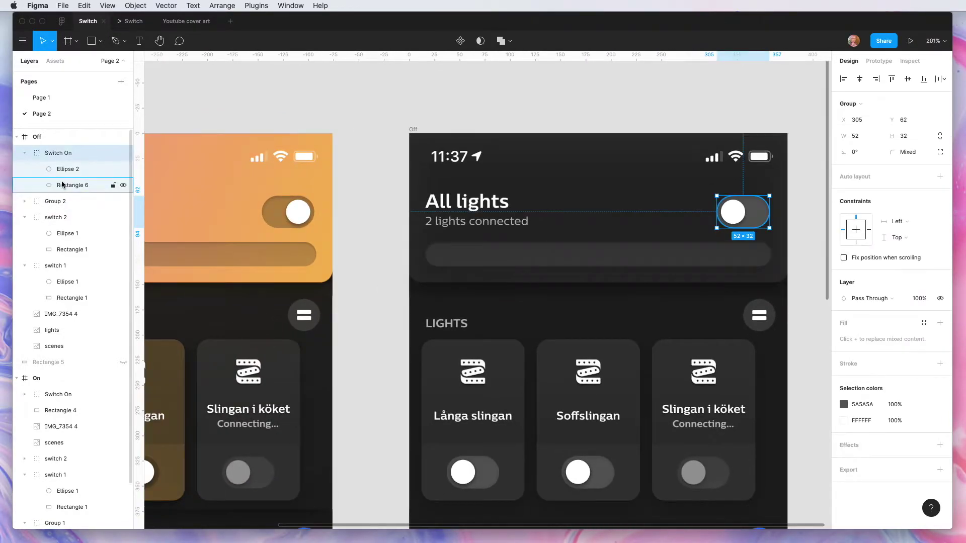
{"action": "double_click", "coordinate": [67, 154]}
{"action": "type", "text": "Switch"}
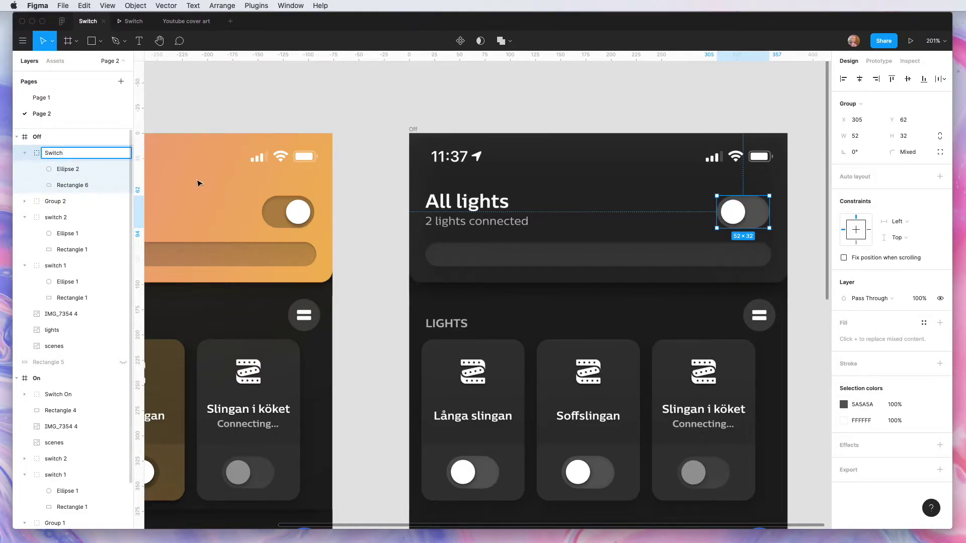
Rename the Switch On group in the On frame to Switch so it matches the Off frame's group name.
{"action": "left_click", "coordinate": [289, 211]}
{"action": "left_click", "coordinate": [62, 396]}
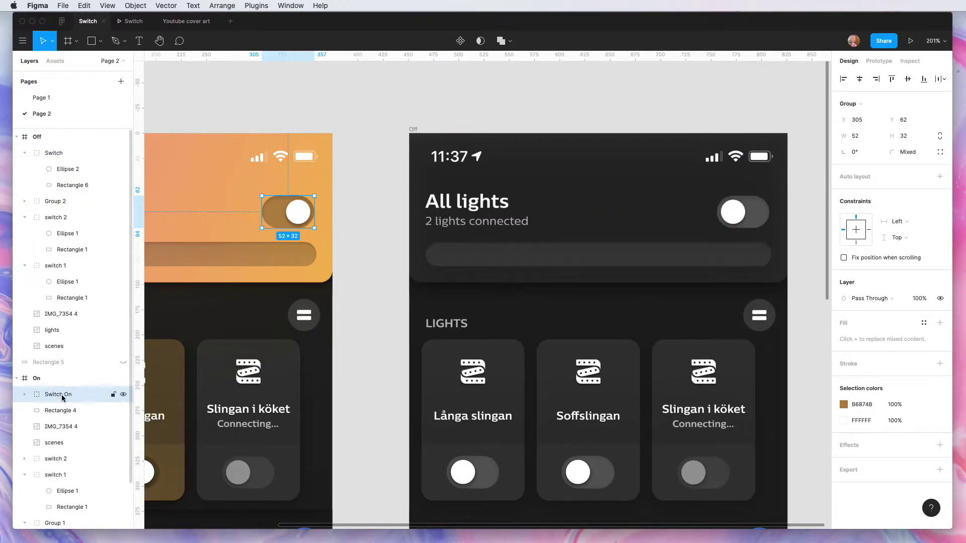
{"action": "double_click", "coordinate": [70, 395]}
{"action": "double_click", "coordinate": [69, 397]}
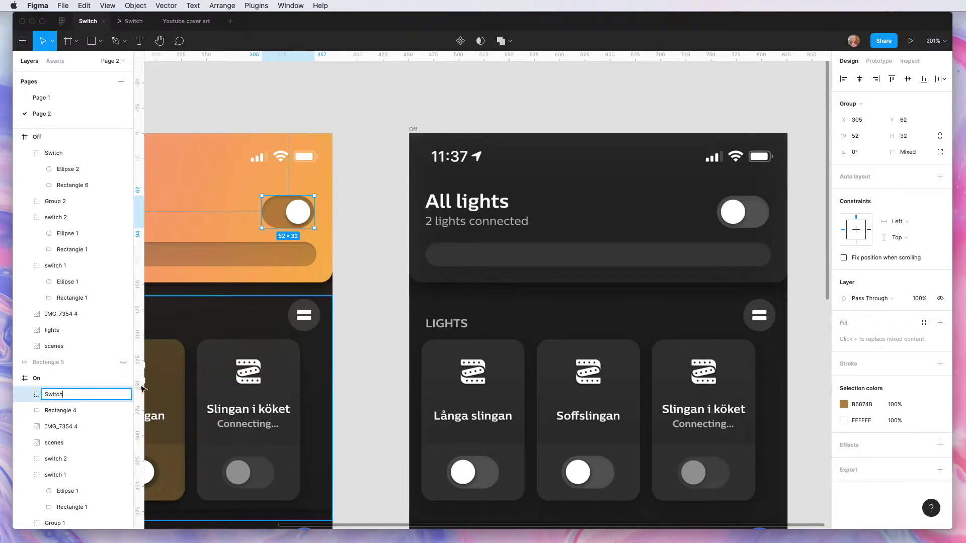
Create a prototype connection from the On frame's switch that navigates to the Off frame on click with Smart animate.
{"action": "scroll", "coordinate": [330, 241], "scroll_direction": "down", "scroll_amount": 3}
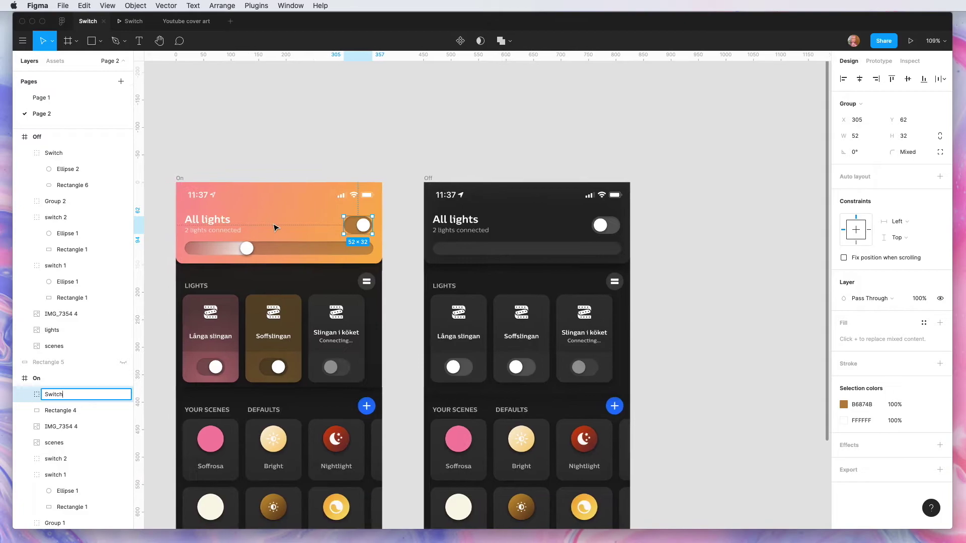
{"action": "scroll", "coordinate": [274, 228], "scroll_direction": "left", "scroll_amount": 5}
{"action": "scroll", "coordinate": [451, 184], "scroll_direction": "up", "scroll_amount": 5}
{"action": "scroll", "coordinate": [451, 184], "scroll_direction": "down", "scroll_amount": 3}
{"action": "left_click", "coordinate": [879, 61]}
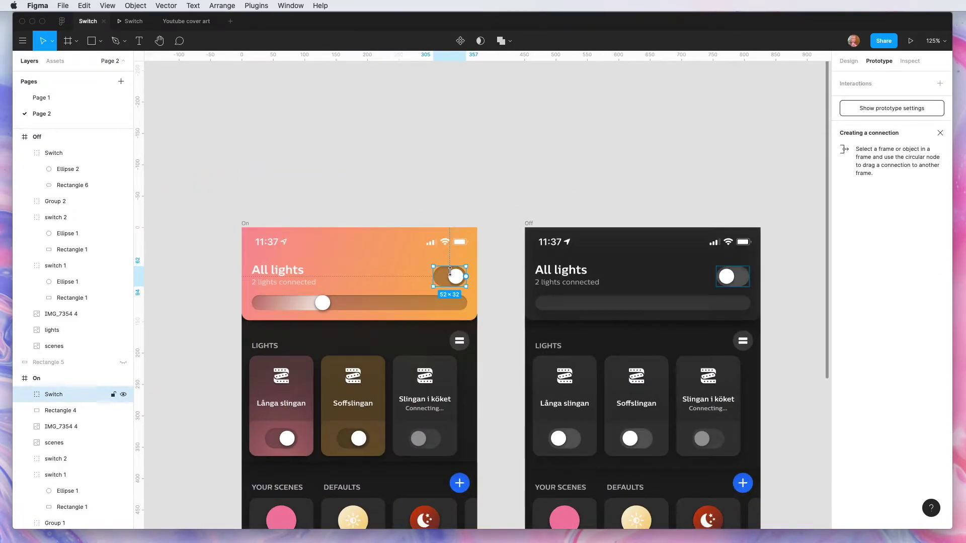
{"action": "left_click_drag", "start_coordinate": [467, 277], "coordinate": [551, 276]}
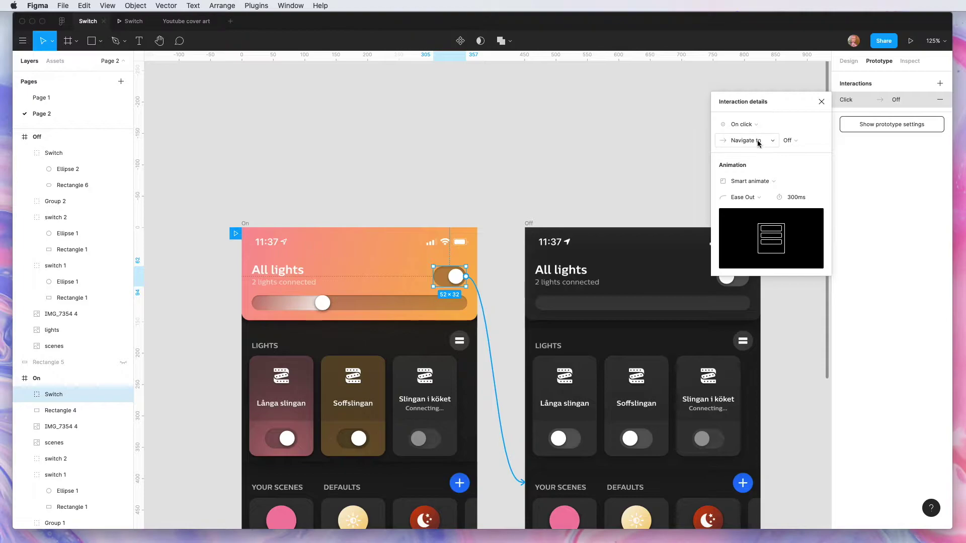
{"action": "left_click", "coordinate": [739, 180]}
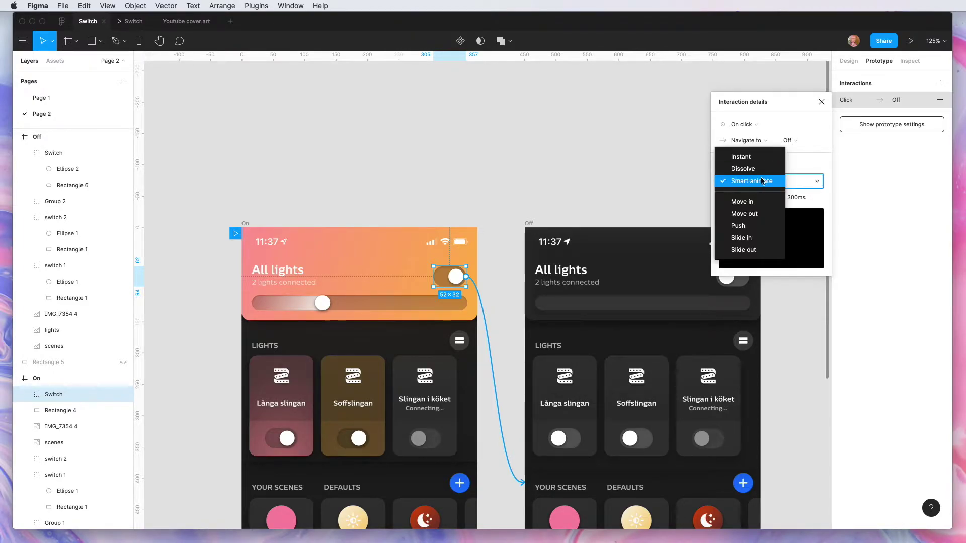
{"action": "left_click", "coordinate": [765, 185]}
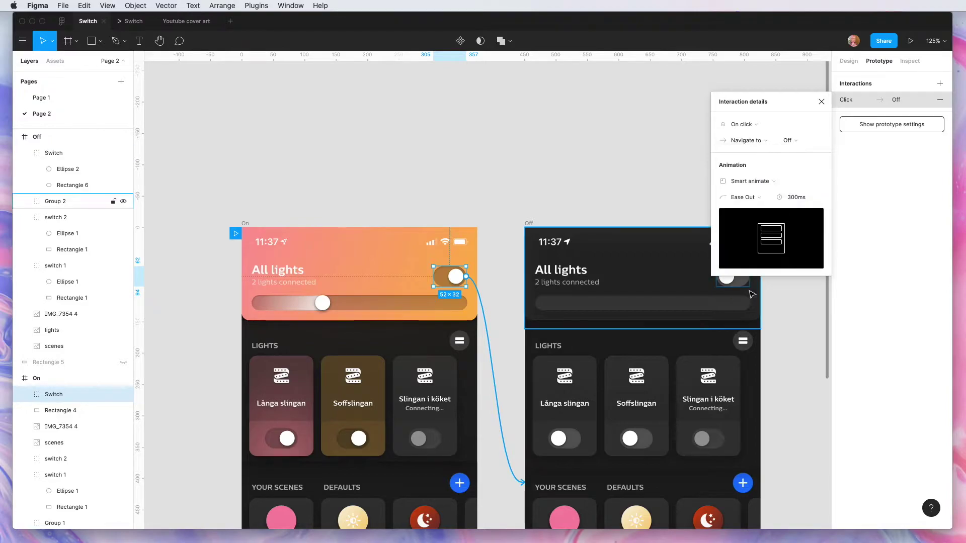
Create a prototype connection from the Off frame's switch that navigates back to the On frame on click with Smart animate.
{"action": "left_click", "coordinate": [670, 304]}
{"action": "left_click", "coordinate": [733, 278]}
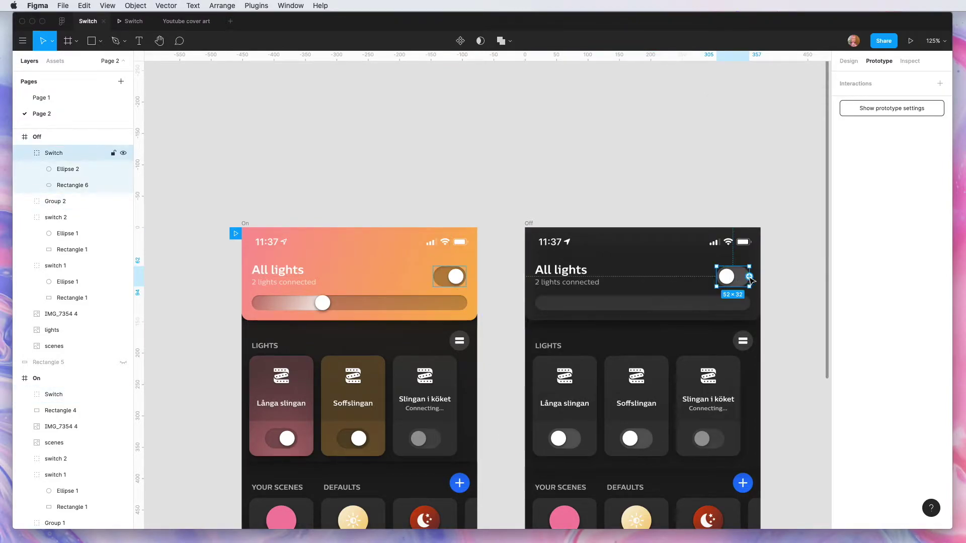
{"action": "left_click_drag", "start_coordinate": [750, 277], "coordinate": [449, 286]}
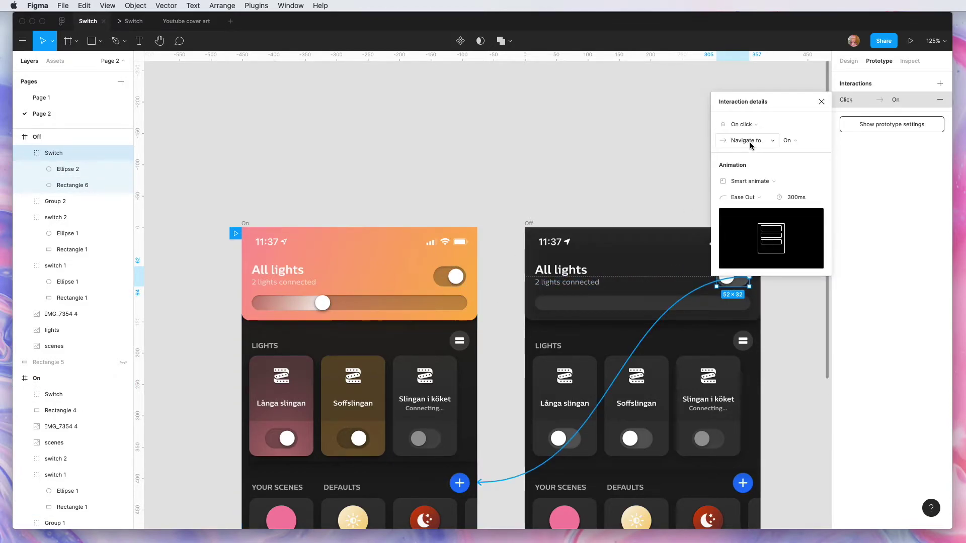
{"action": "left_click", "coordinate": [777, 182]}
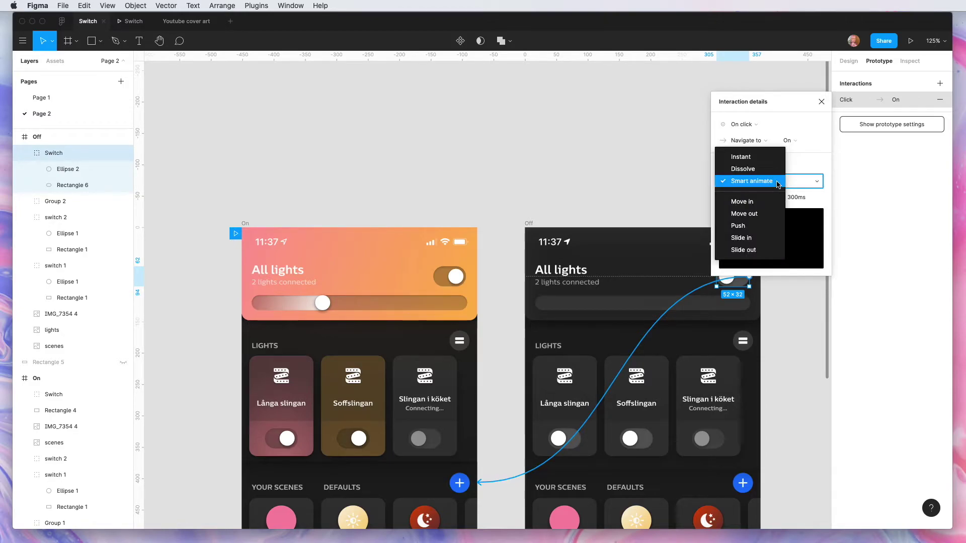
{"action": "left_click", "coordinate": [777, 183]}
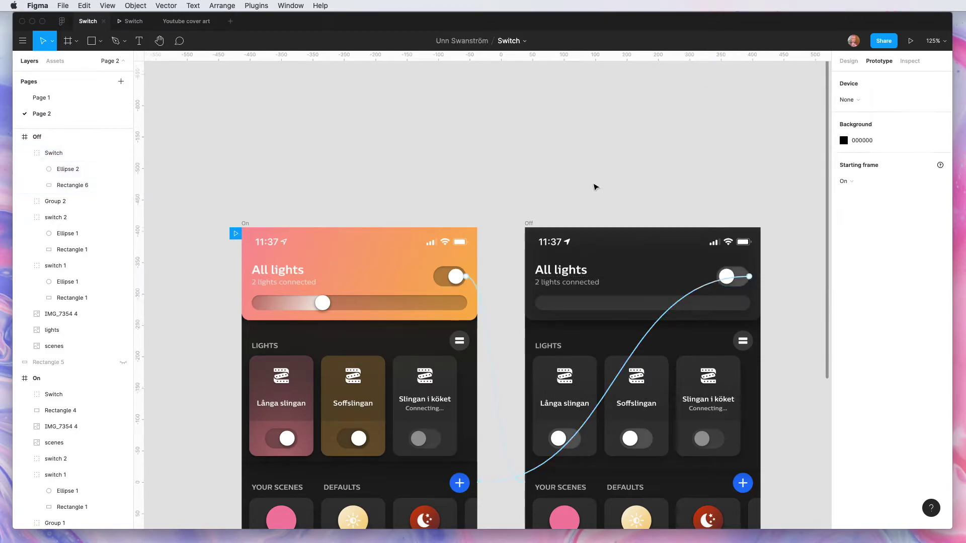
Present the prototype, toggle the All lights switch off and on several times, and return to the design file.
{"action": "key", "text": "super+alt+Return"}
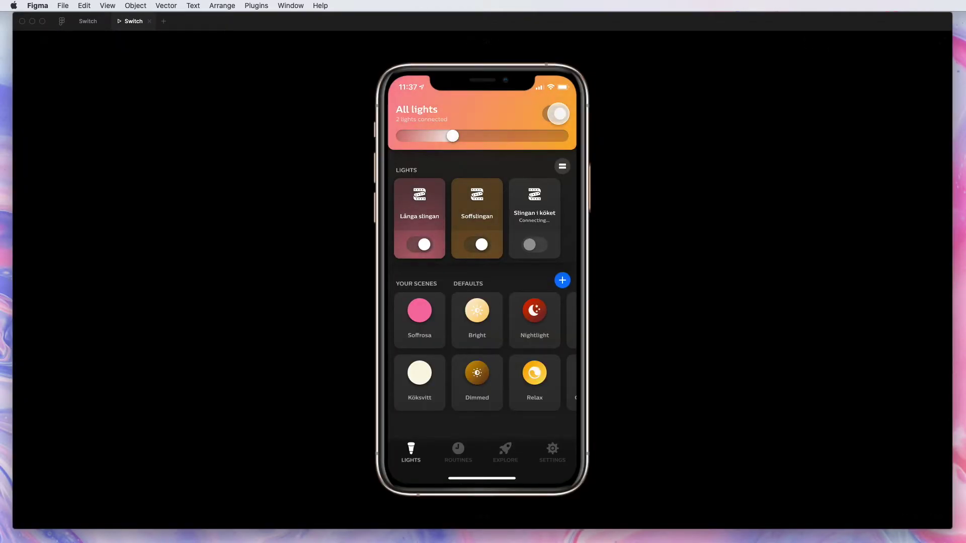
{"action": "left_click", "coordinate": [557, 113]}
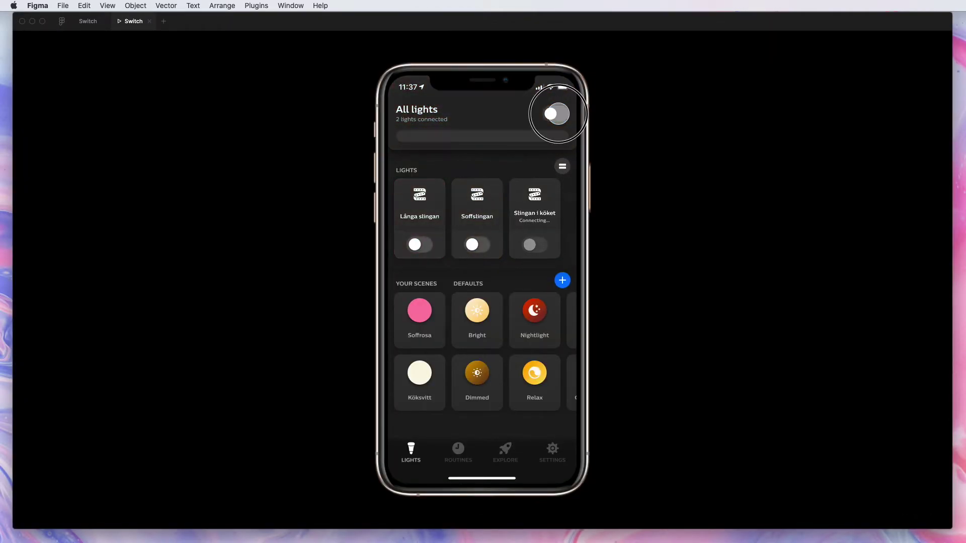
{"action": "left_click", "coordinate": [556, 114]}
{"action": "left_click", "coordinate": [556, 113]}
{"action": "left_click", "coordinate": [558, 113]}
{"action": "left_click", "coordinate": [558, 113]}
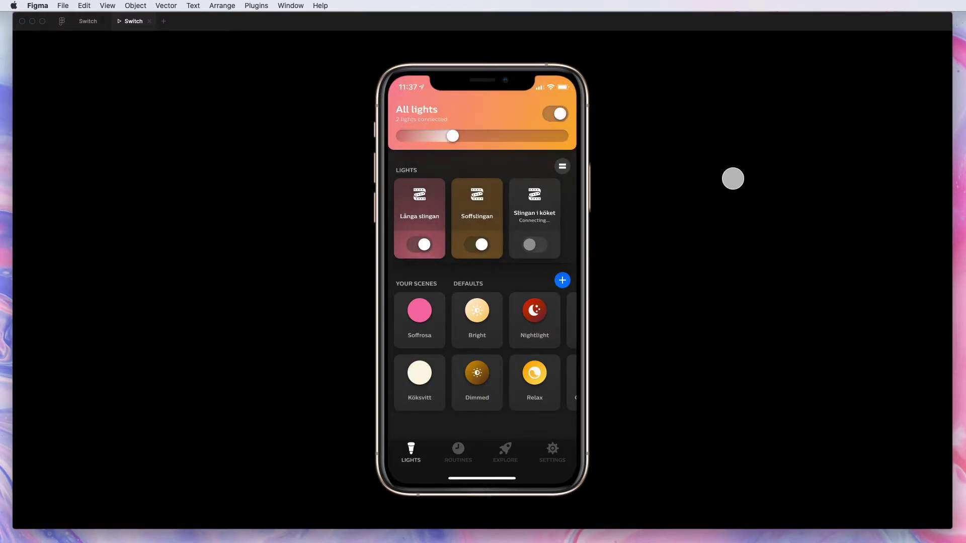
{"action": "key", "text": "ctrl+Tab"}
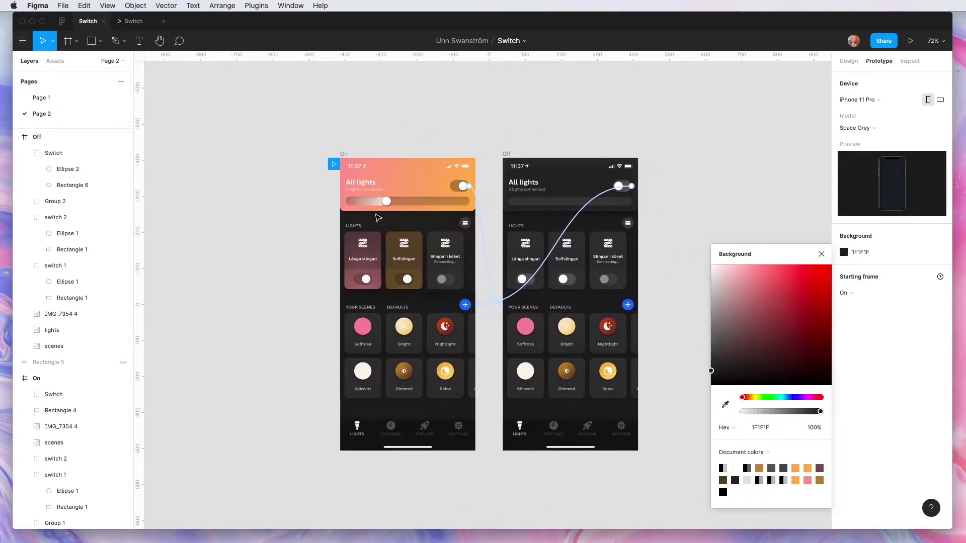
Copy the On frame's All lights switch into the same spot in Frame 3 and remove the pasted switch's tap interaction.
{"action": "key", "text": "shift+1"}
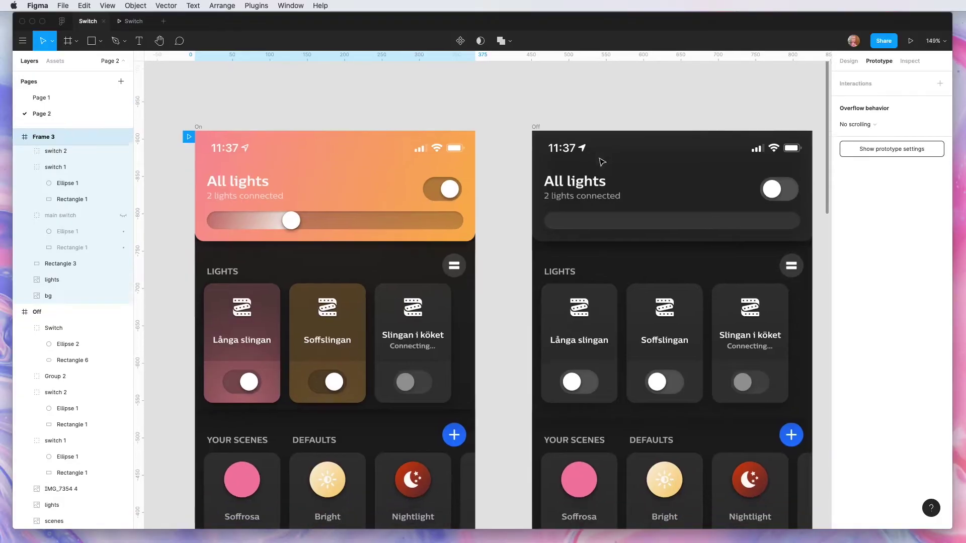
{"action": "scroll", "coordinate": [601, 164], "scroll_direction": "down", "scroll_amount": 2}
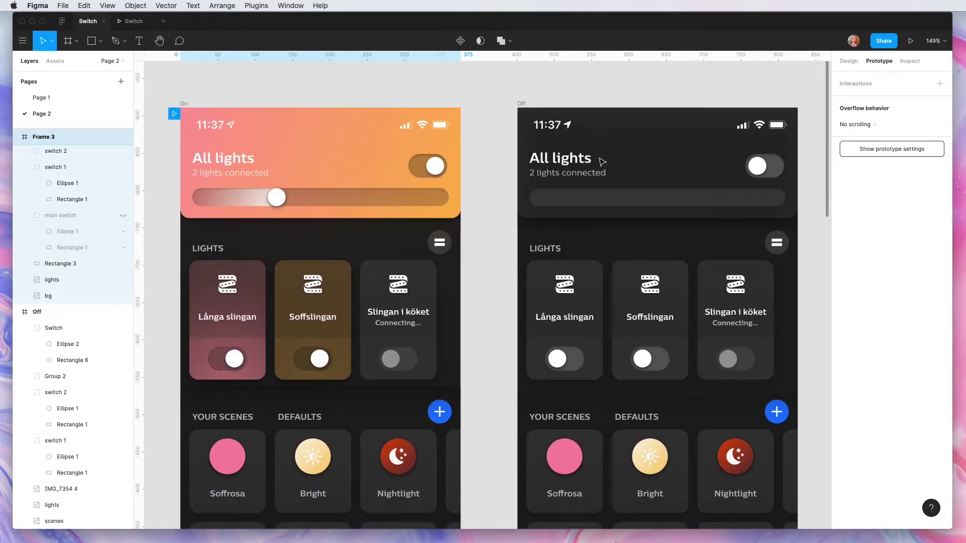
{"action": "scroll", "coordinate": [601, 162], "scroll_direction": "down", "scroll_amount": 15}
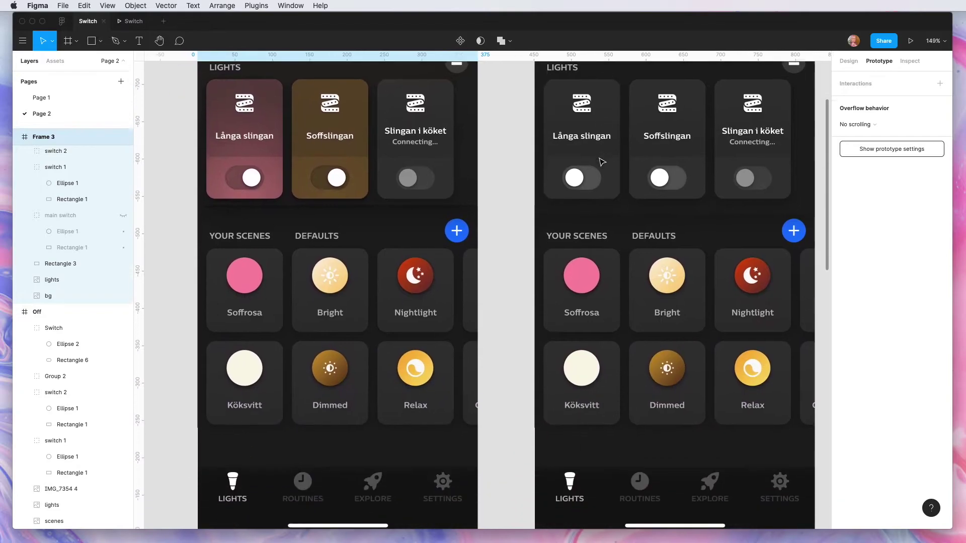
{"action": "scroll", "coordinate": [560, 161], "scroll_direction": "up", "scroll_amount": 2}
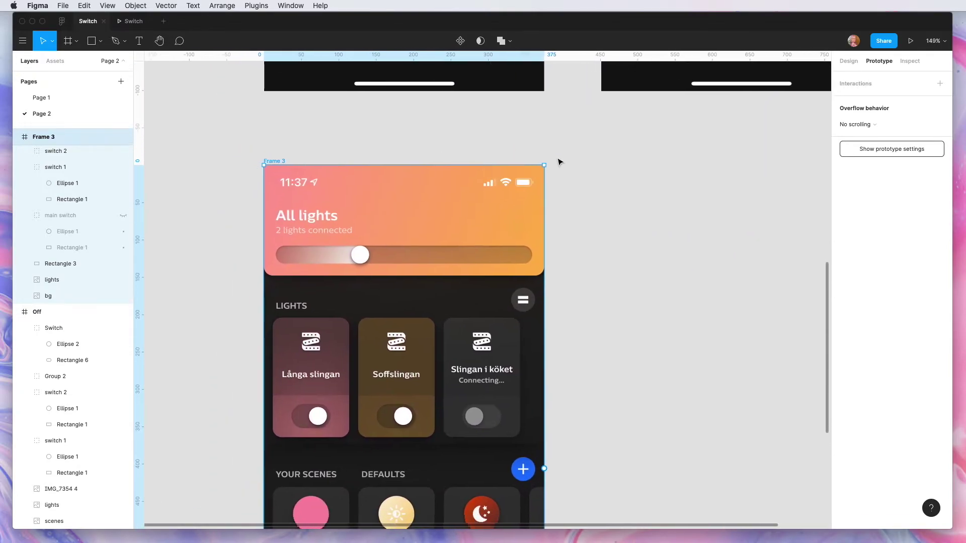
{"action": "scroll", "coordinate": [559, 161], "scroll_direction": "up", "scroll_amount": 2}
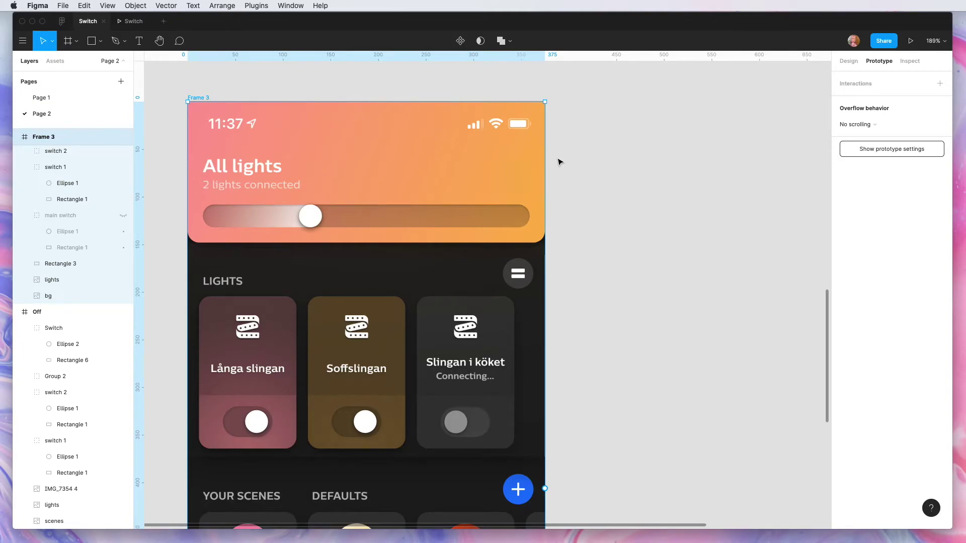
{"action": "scroll", "coordinate": [559, 161], "scroll_direction": "down", "scroll_amount": 5}
{"action": "left_click", "coordinate": [523, 66]}
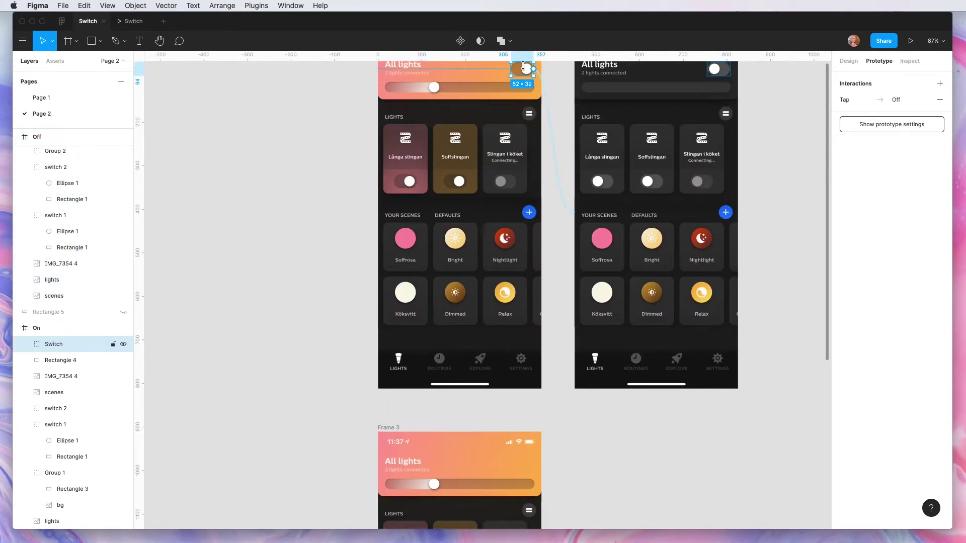
{"action": "scroll", "coordinate": [500, 366], "scroll_direction": "down", "scroll_amount": 5}
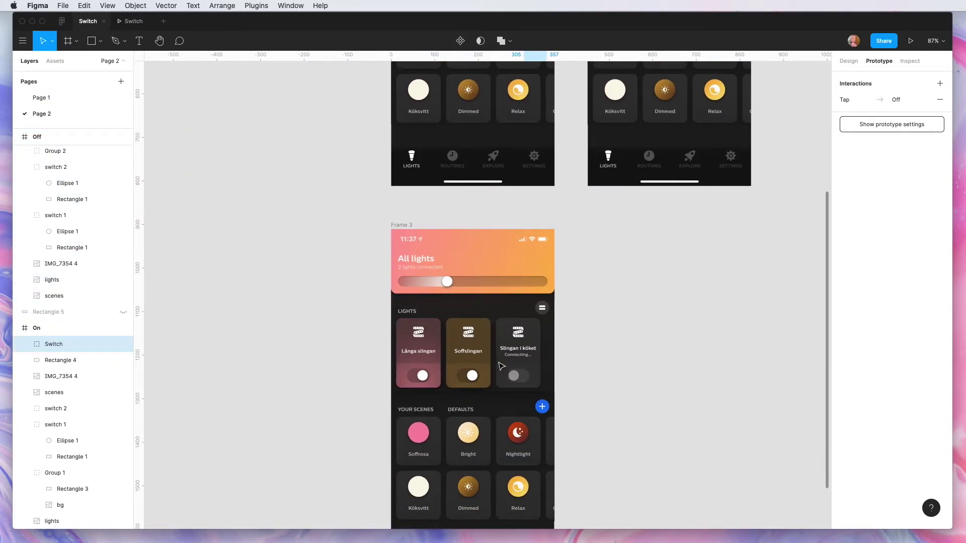
{"action": "left_click", "coordinate": [402, 228]}
{"action": "key", "text": "ctrl+v"}
{"action": "scroll", "coordinate": [518, 279], "scroll_direction": "up", "scroll_amount": 4}
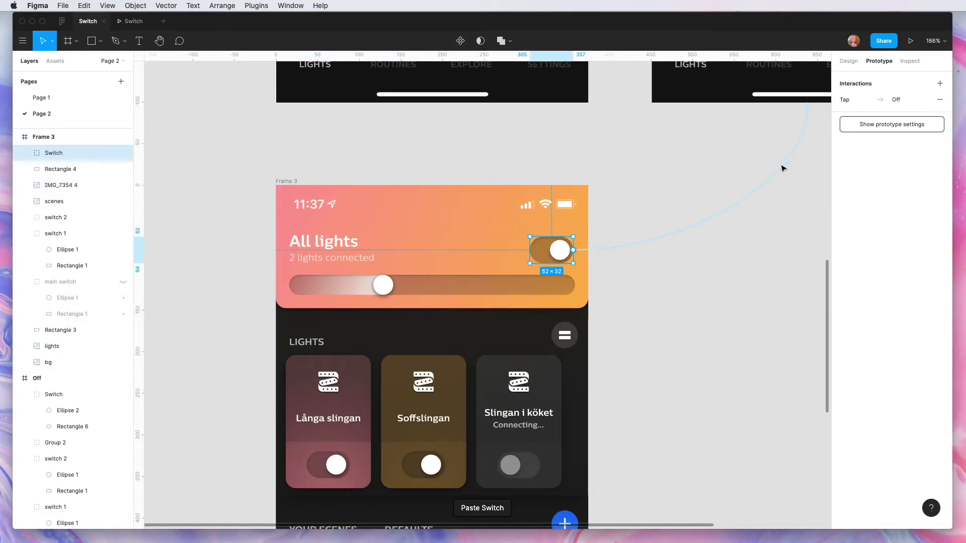
{"action": "left_click", "coordinate": [942, 101]}
{"action": "scroll", "coordinate": [820, 211], "scroll_direction": "down", "scroll_amount": 2}
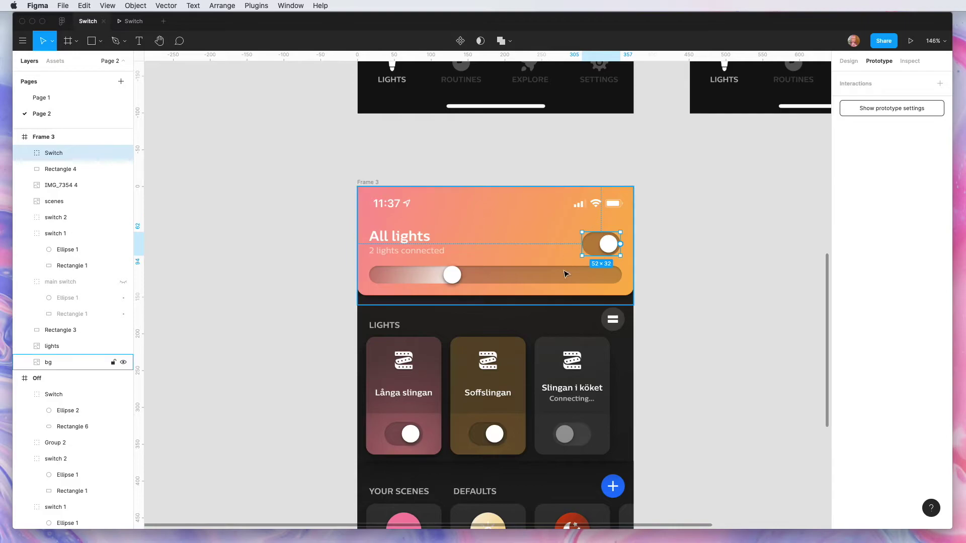
Copy the Off frame's All lights switch and paste it on the canvas beside Frame 3.
{"action": "scroll", "coordinate": [566, 274], "scroll_direction": "down", "scroll_amount": 3}
{"action": "scroll", "coordinate": [694, 239], "scroll_direction": "up", "scroll_amount": 5}
{"action": "scroll", "coordinate": [696, 241], "scroll_direction": "up", "scroll_amount": 5}
{"action": "scroll", "coordinate": [696, 241], "scroll_direction": "right", "scroll_amount": 4}
{"action": "left_click", "coordinate": [677, 163]}
{"action": "left_click_drag", "start_coordinate": [695, 164], "coordinate": [402, 302]}
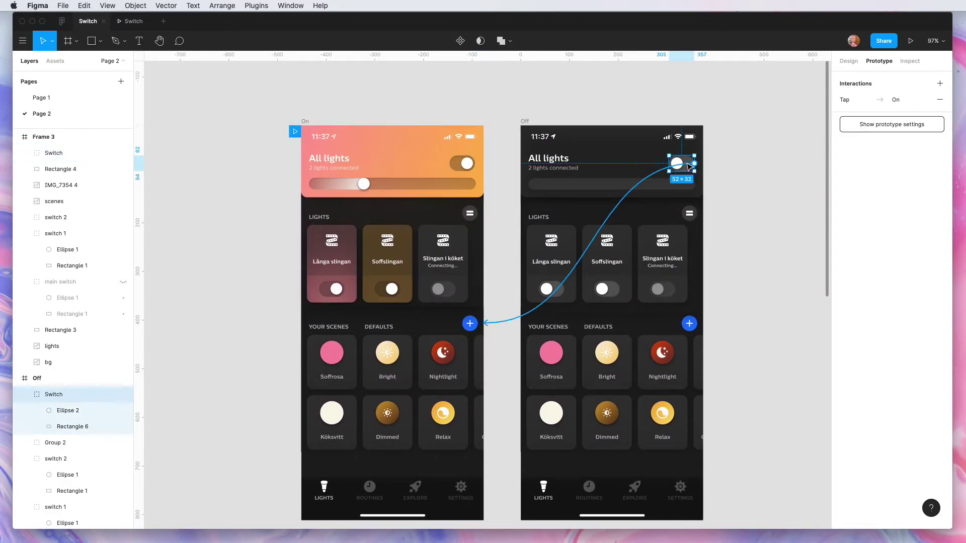
{"action": "scroll", "coordinate": [686, 164], "scroll_direction": "down", "scroll_amount": 8}
{"action": "scroll", "coordinate": [686, 164], "scroll_direction": "left", "scroll_amount": 2}
{"action": "left_click", "coordinate": [391, 176]}
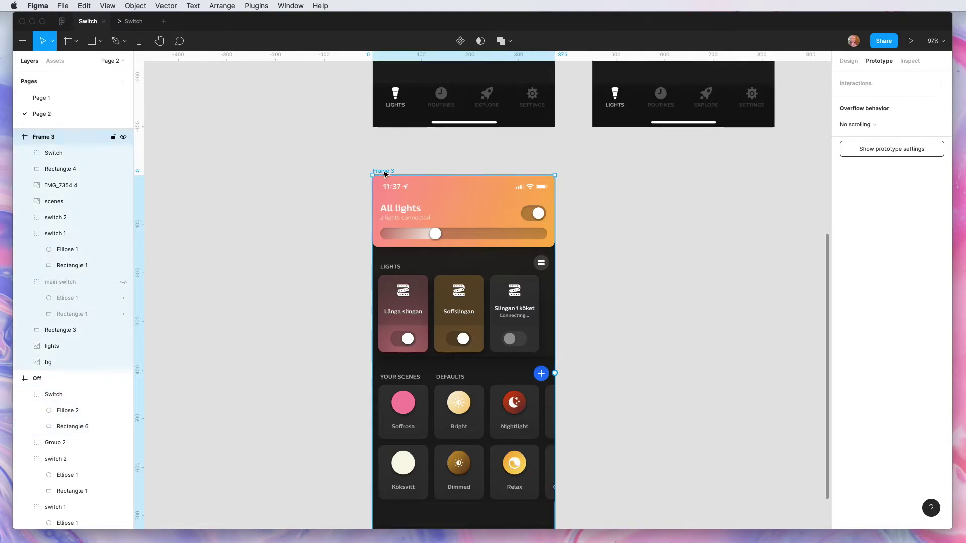
{"action": "key", "text": "ctrl+v"}
Draw a frame about 97 × 59 around the pasted off switch, resize it to fit its content, and remove its white fill.
{"action": "scroll", "coordinate": [580, 221], "scroll_direction": "up", "scroll_amount": 4}
{"action": "key", "text": "f"}
{"action": "left_click_drag", "start_coordinate": [571, 188], "coordinate": [653, 237]}
{"action": "left_click", "coordinate": [849, 61]}
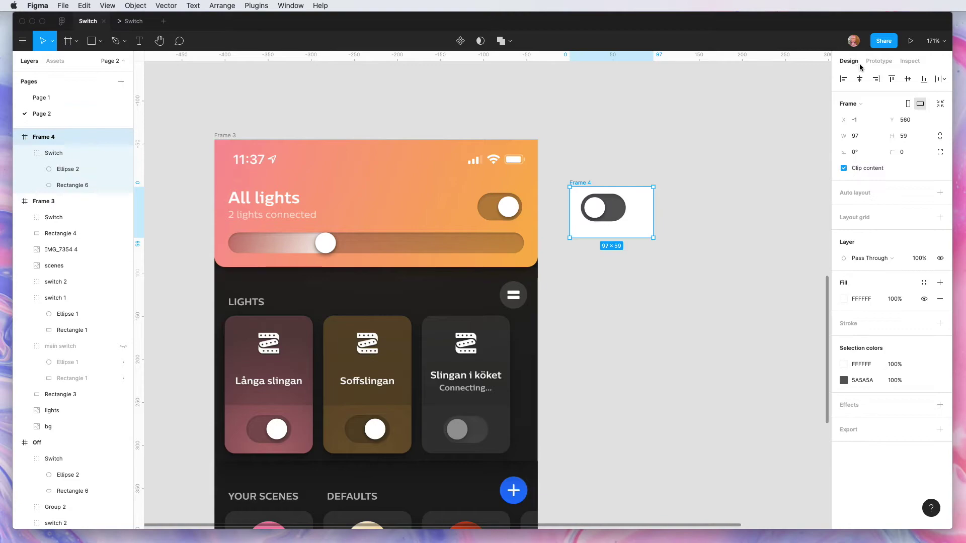
{"action": "left_click", "coordinate": [940, 103]}
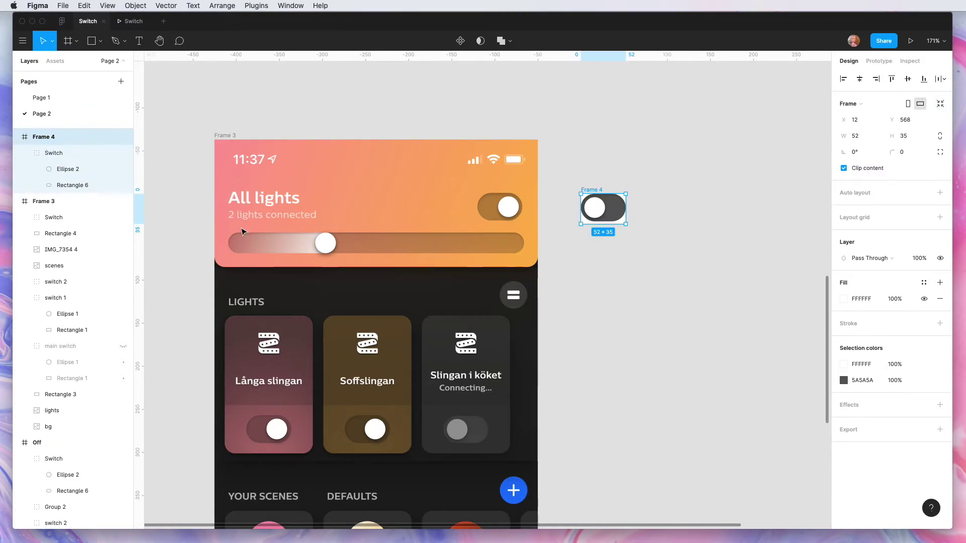
{"action": "left_click", "coordinate": [940, 300]}
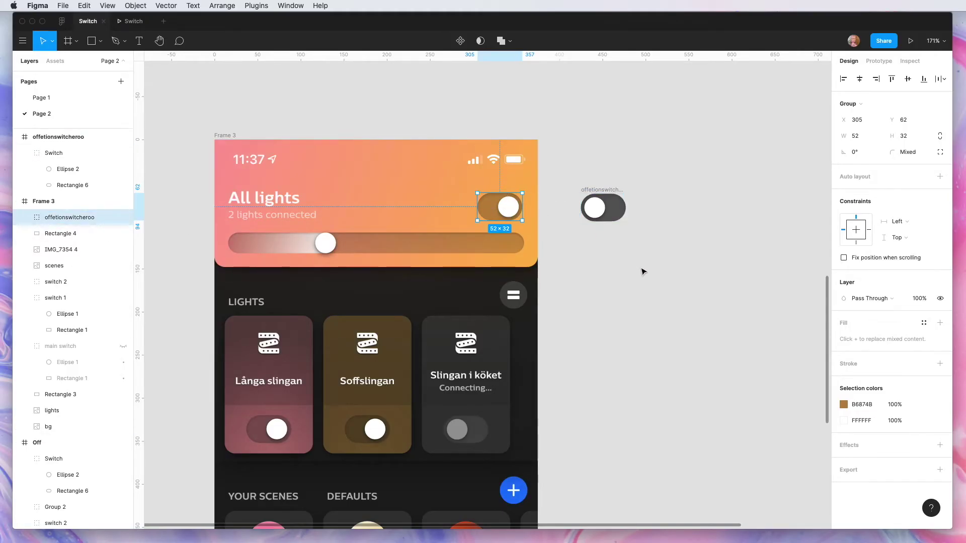
{"action": "left_click", "coordinate": [645, 278]}
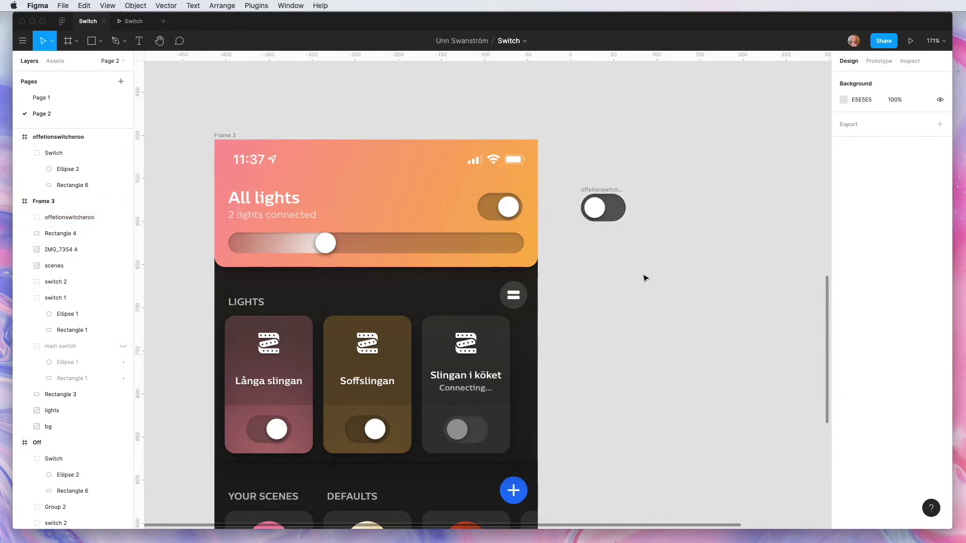
Connect Frame 3's All lights switch to the offetionswitcheroo frame with an on-tap Open overlay interaction.
{"action": "left_click", "coordinate": [504, 203]}
{"action": "left_click", "coordinate": [879, 61]}
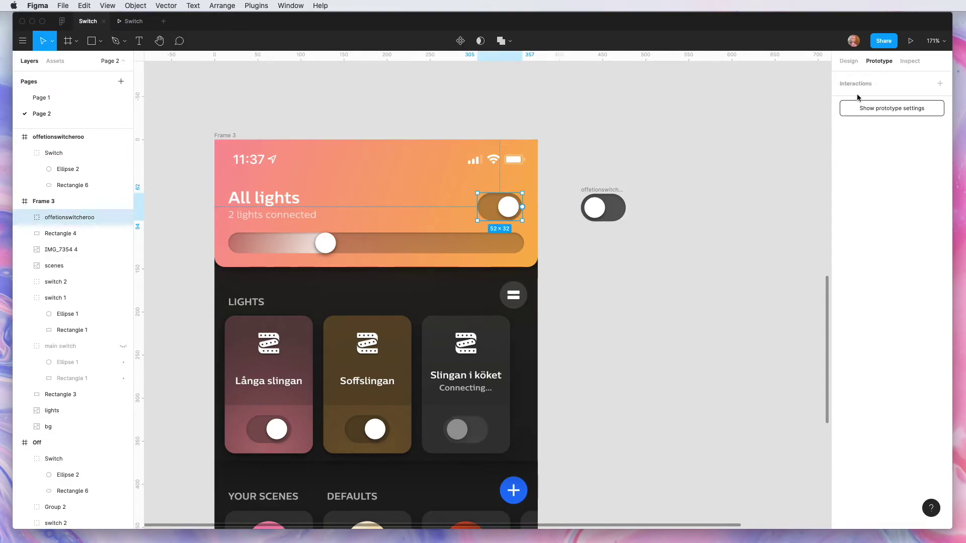
{"action": "left_click_drag", "start_coordinate": [522, 207], "coordinate": [595, 211]}
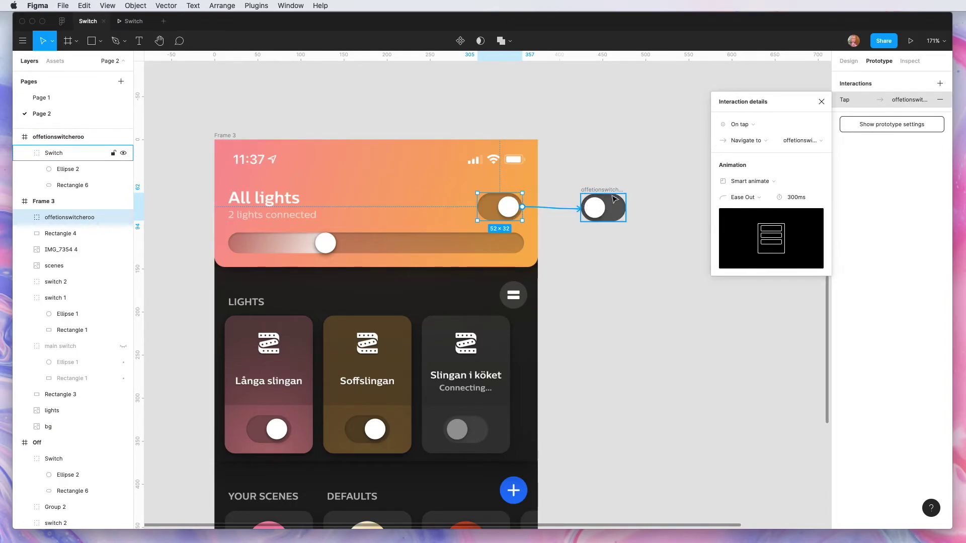
{"action": "left_click", "coordinate": [777, 144]}
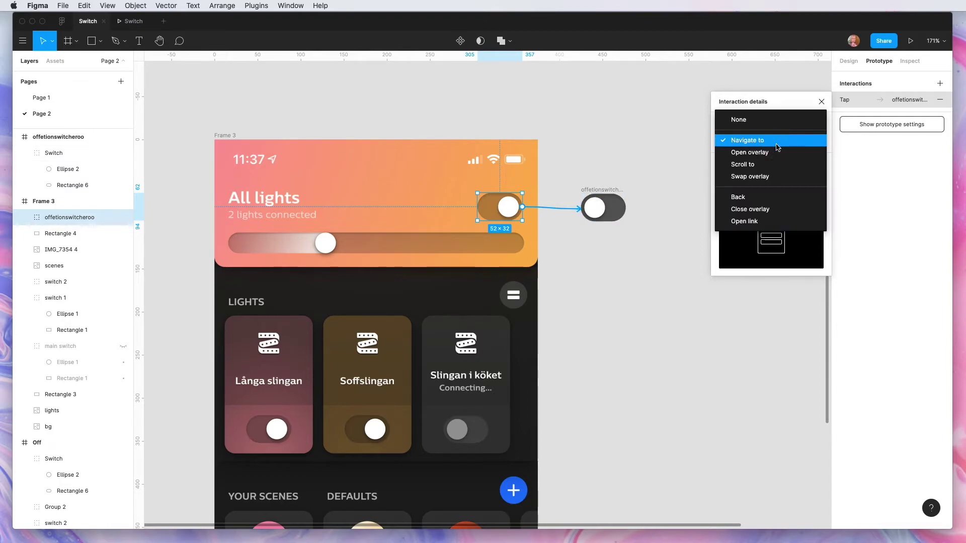
{"action": "left_click", "coordinate": [777, 153]}
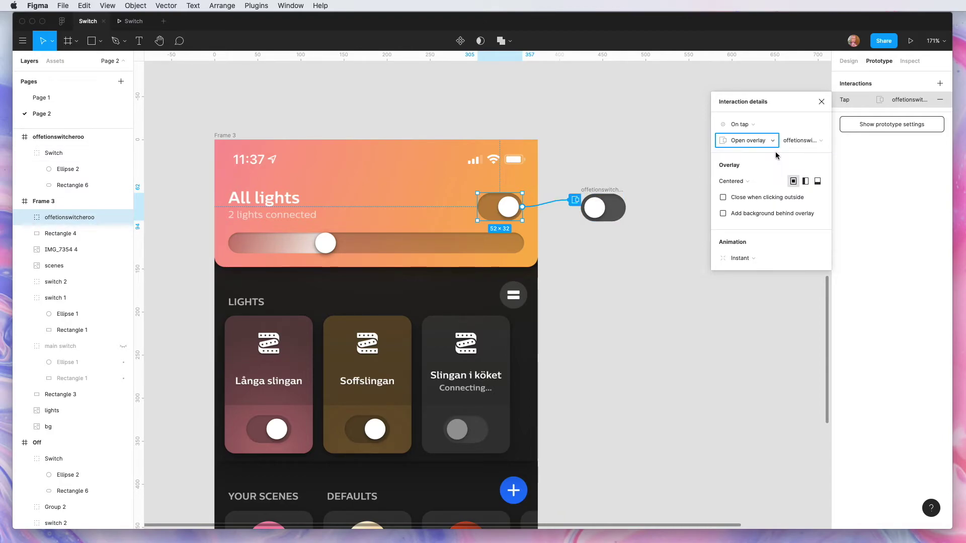
{"action": "left_click", "coordinate": [807, 142]}
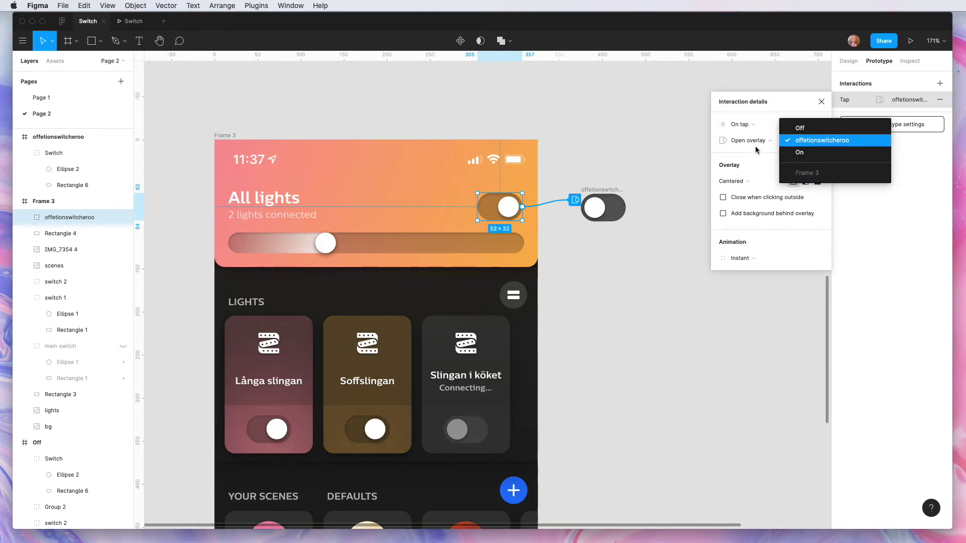
{"action": "left_click", "coordinate": [718, 165]}
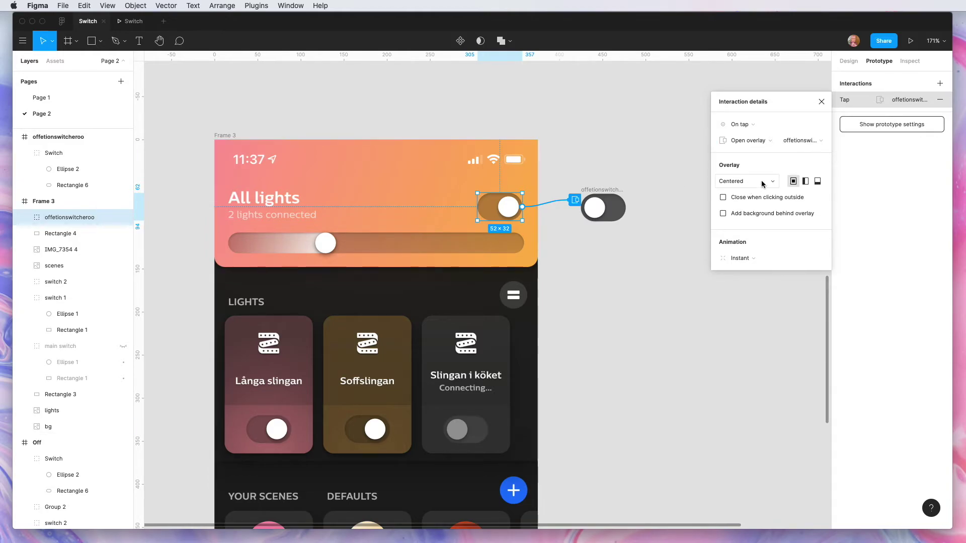
Set the overlay position to Manual, align it exactly over the All lights switch, and use the Instant animation.
{"action": "left_click", "coordinate": [732, 181]}
{"action": "left_click", "coordinate": [753, 277]}
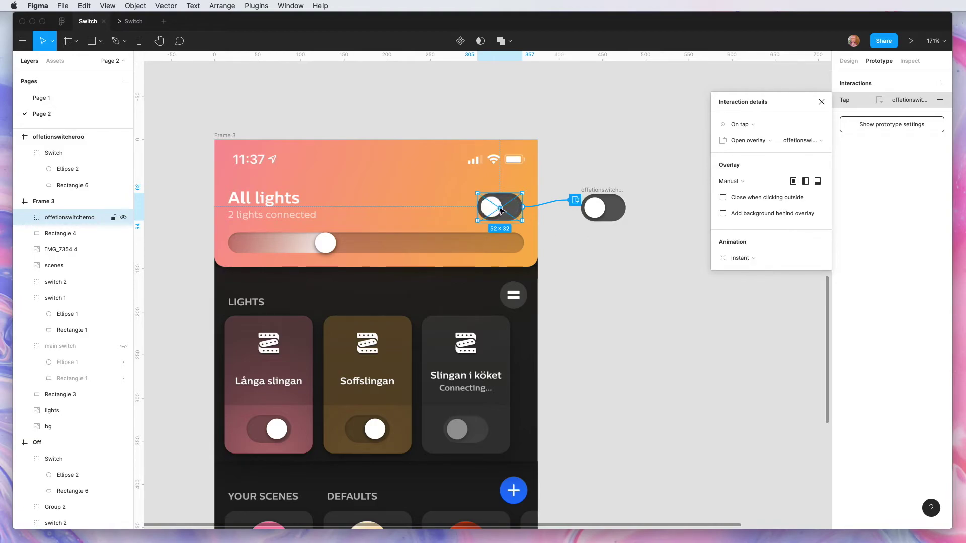
{"action": "scroll", "coordinate": [508, 214], "scroll_direction": "up", "scroll_amount": 10}
{"action": "scroll", "coordinate": [575, 228], "scroll_direction": "right", "scroll_amount": 5}
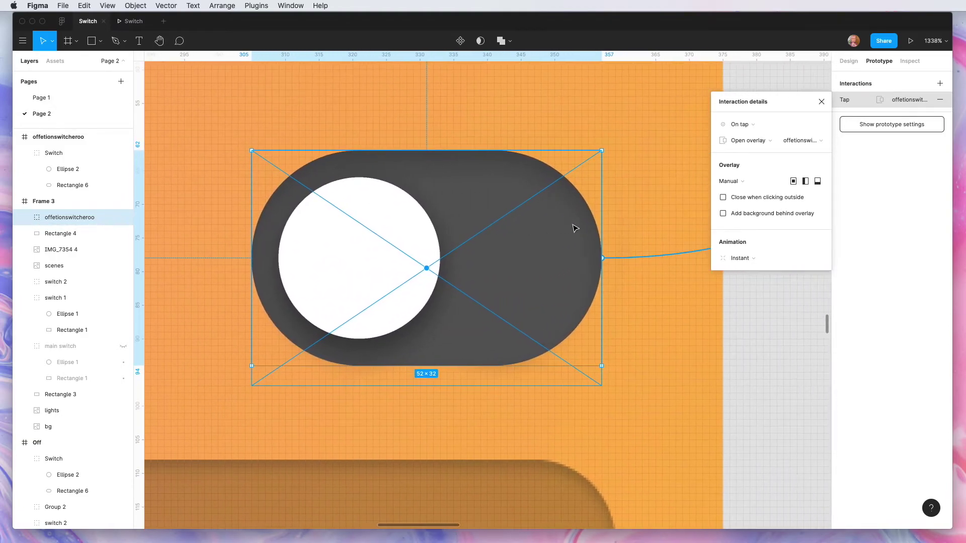
{"action": "mouse_move", "coordinate": [512, 297]}
{"action": "left_mouse_down"}
{"action": "mouse_move", "coordinate": [504, 286]}
{"action": "mouse_move", "coordinate": [491, 294]}
{"action": "mouse_move", "coordinate": [512, 295]}
{"action": "left_mouse_up"}
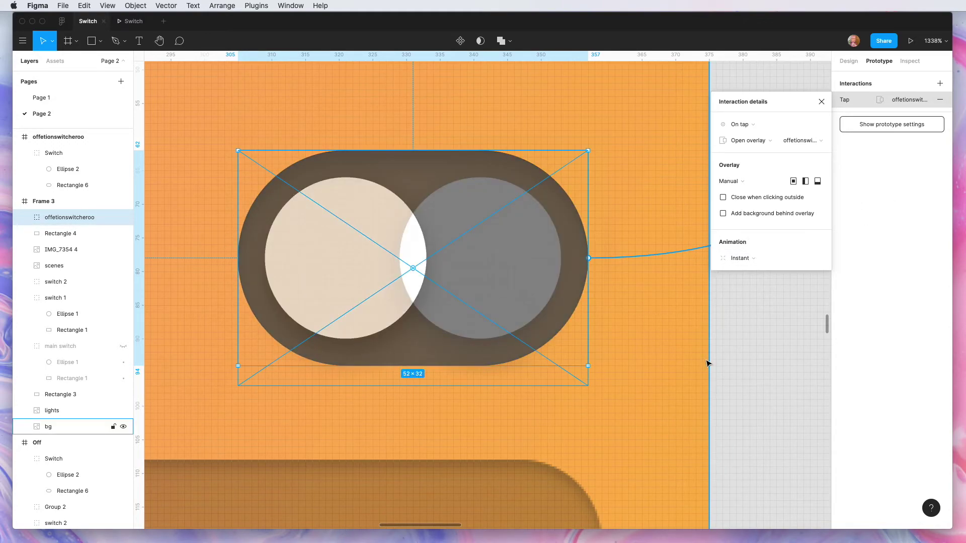
{"action": "scroll", "coordinate": [707, 364], "scroll_direction": "down", "scroll_amount": 5}
{"action": "left_click", "coordinate": [740, 258]}
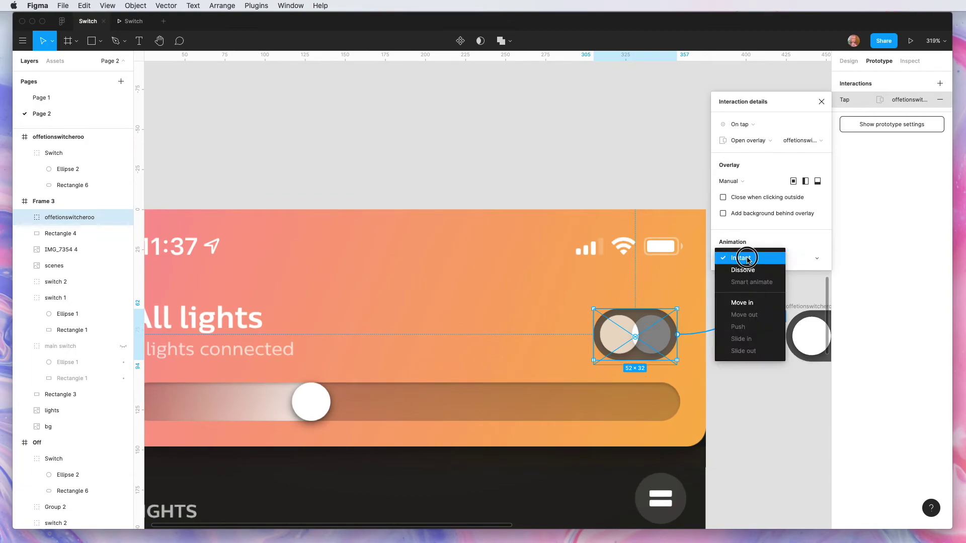
{"action": "left_click", "coordinate": [740, 258]}
Add an on-tap Close overlay interaction to the offetionswitcheroo frame.
{"action": "scroll", "coordinate": [737, 353], "scroll_direction": "right", "scroll_amount": 2}
{"action": "scroll", "coordinate": [737, 354], "scroll_direction": "down", "scroll_amount": 1}
{"action": "scroll", "coordinate": [738, 353], "scroll_direction": "right", "scroll_amount": 2}
{"action": "left_click", "coordinate": [683, 287]}
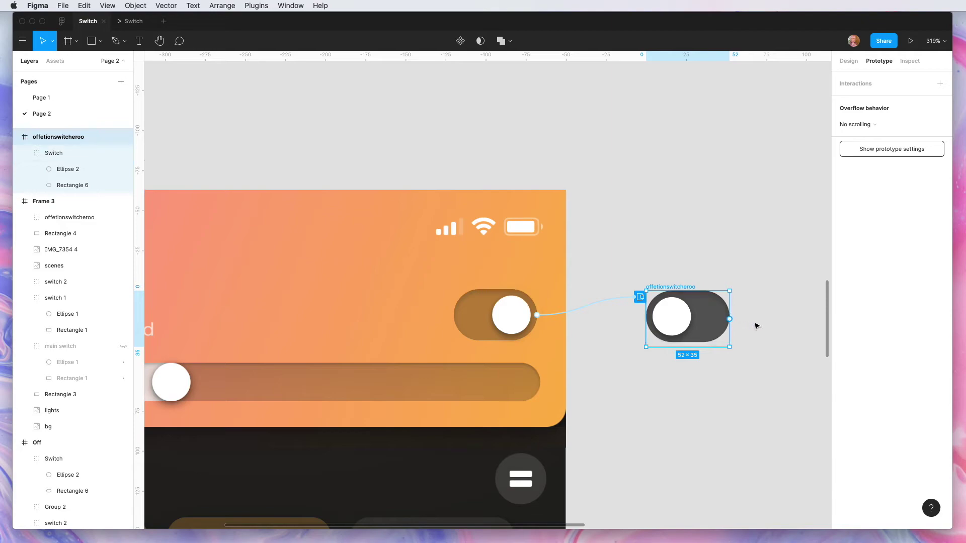
{"action": "left_click", "coordinate": [864, 86]}
{"action": "left_click", "coordinate": [863, 104]}
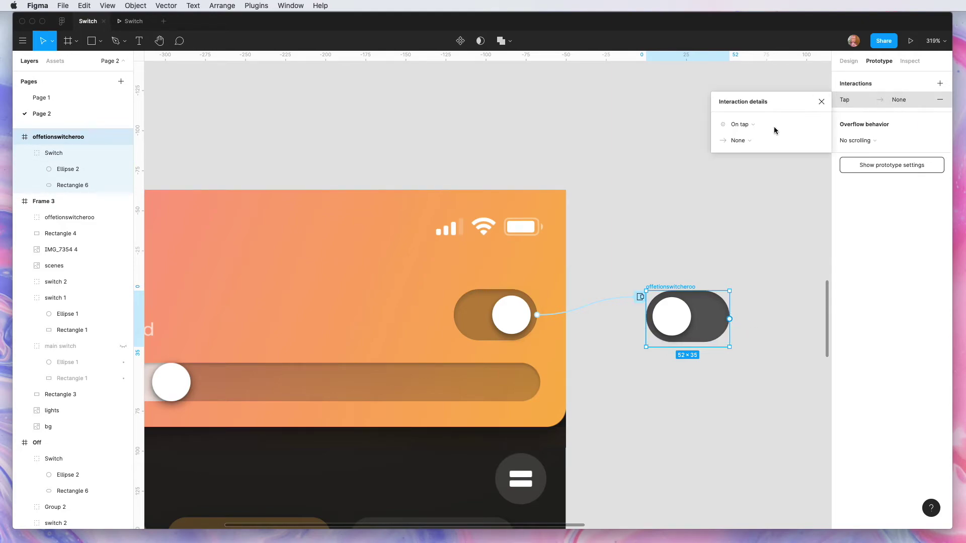
{"action": "left_click", "coordinate": [752, 144]}
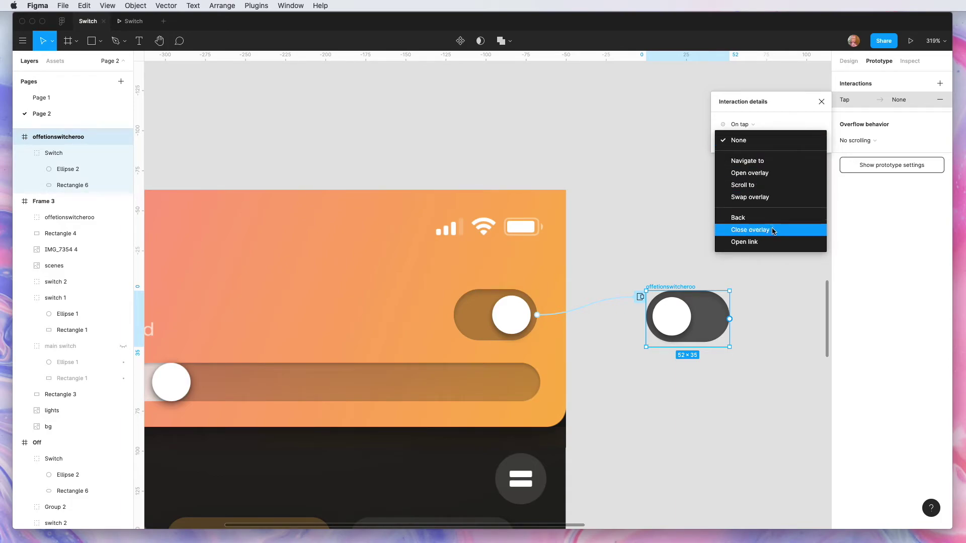
{"action": "left_click", "coordinate": [749, 230]}
Present the prototype with Frame 3, toggle the All lights switch off and on, and return to the design file.
{"action": "left_click", "coordinate": [267, 166]}
{"action": "scroll", "coordinate": [232, 154], "scroll_direction": "down", "scroll_amount": 3}
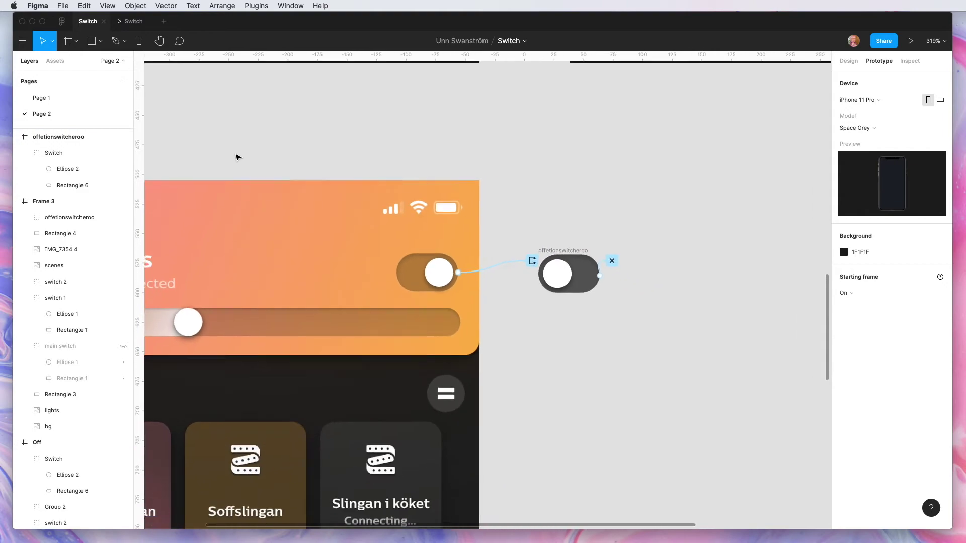
{"action": "scroll", "coordinate": [237, 157], "scroll_direction": "left", "scroll_amount": 5}
{"action": "scroll", "coordinate": [237, 160], "scroll_direction": "left", "scroll_amount": 2}
{"action": "scroll", "coordinate": [237, 156], "scroll_direction": "down", "scroll_amount": 5}
{"action": "key", "text": "alt+super+Return"}
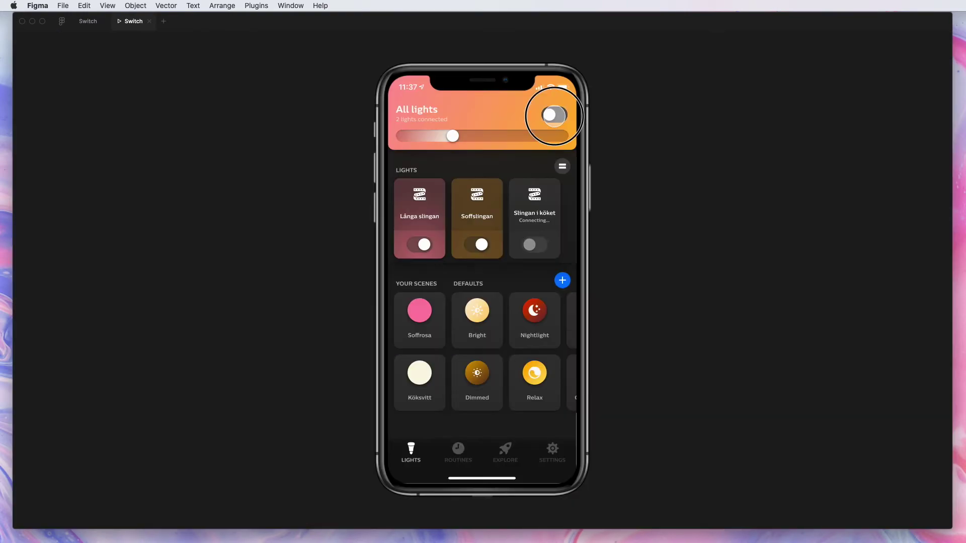
{"action": "left_click", "coordinate": [556, 110]}
{"action": "left_click", "coordinate": [556, 112]}
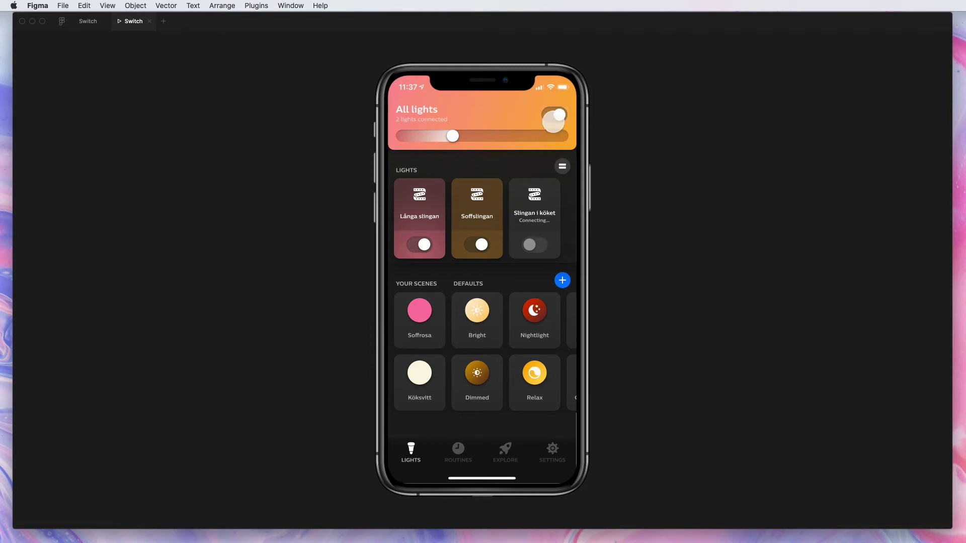
{"action": "key", "text": "ctrl+Tab"}
Connect Frame 3's Långa slingan switch to offetionswitcheroo with an on-tap Open overlay interaction, positioned manually exactly over the switch.
{"action": "scroll", "coordinate": [308, 328], "scroll_direction": "up", "scroll_amount": 5}
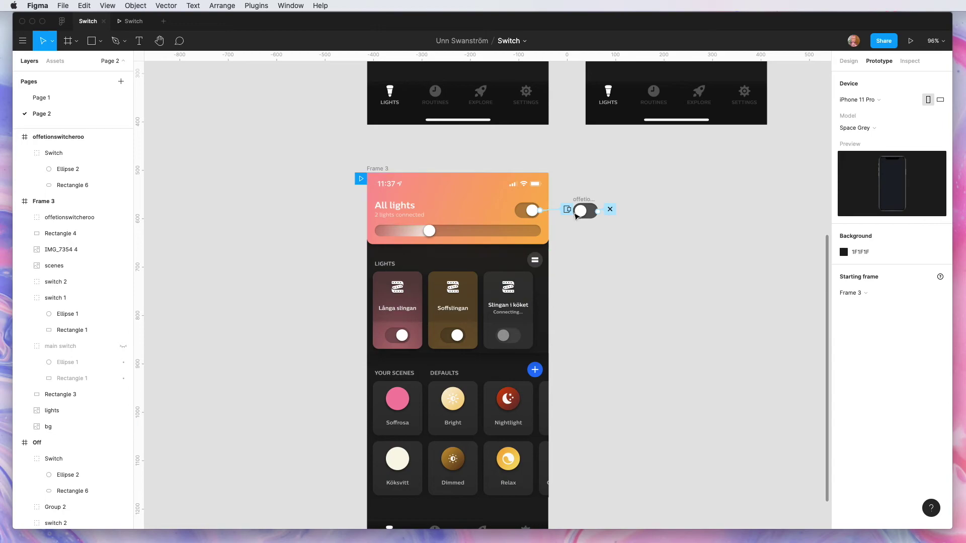
{"action": "left_click", "coordinate": [397, 341]}
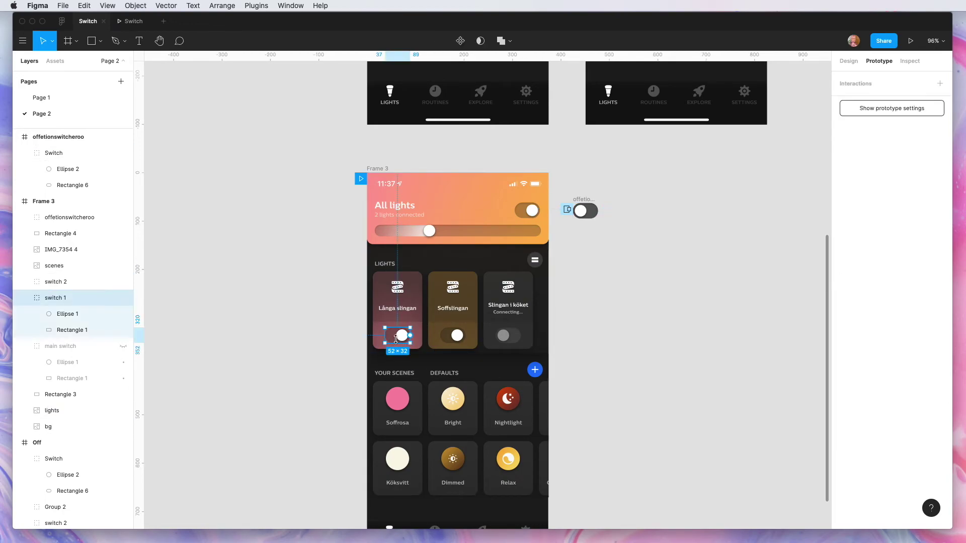
{"action": "left_click_drag", "start_coordinate": [411, 335], "coordinate": [584, 211]}
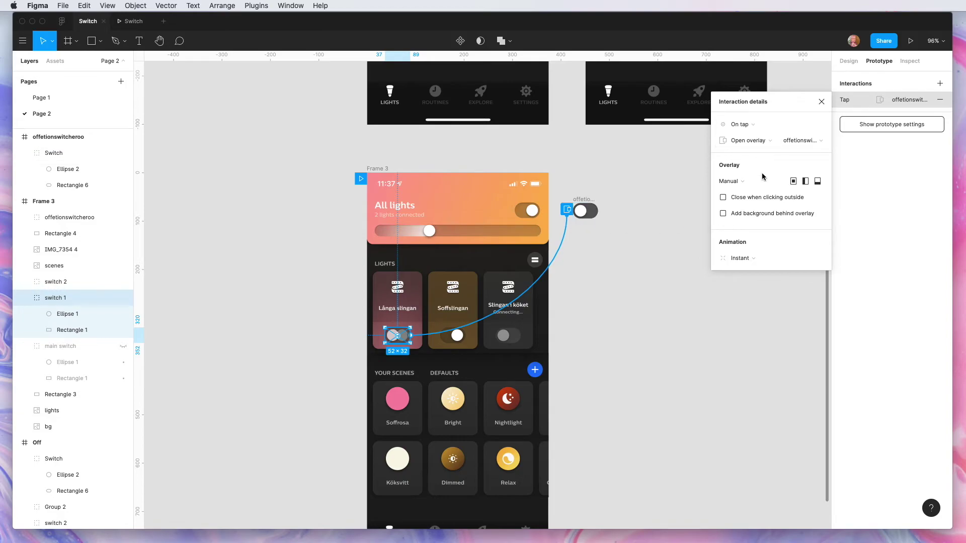
{"action": "left_click", "coordinate": [729, 181]}
{"action": "scroll", "coordinate": [593, 330], "scroll_direction": "up", "scroll_amount": 10}
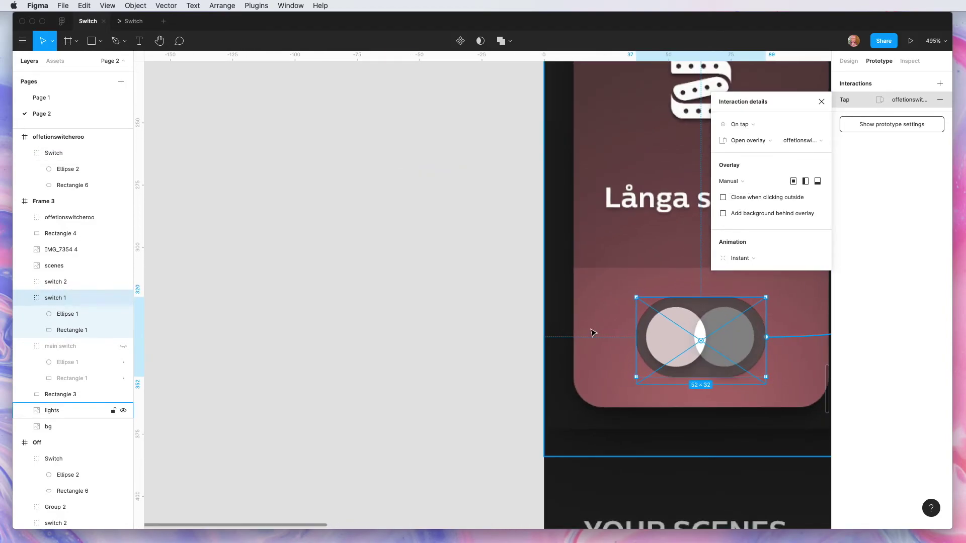
{"action": "scroll", "coordinate": [593, 333], "scroll_direction": "right", "scroll_amount": 3}
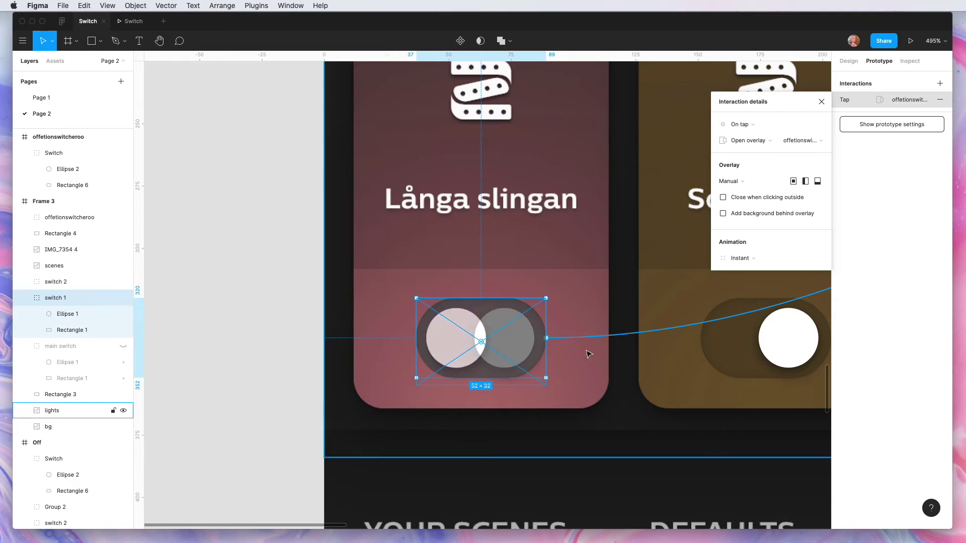
Present the prototype and test the Soffslingan, Långa slingan and All lights switches, leaving All lights off.
{"action": "key", "text": "super+alt+Return"}
{"action": "left_click", "coordinate": [477, 245]}
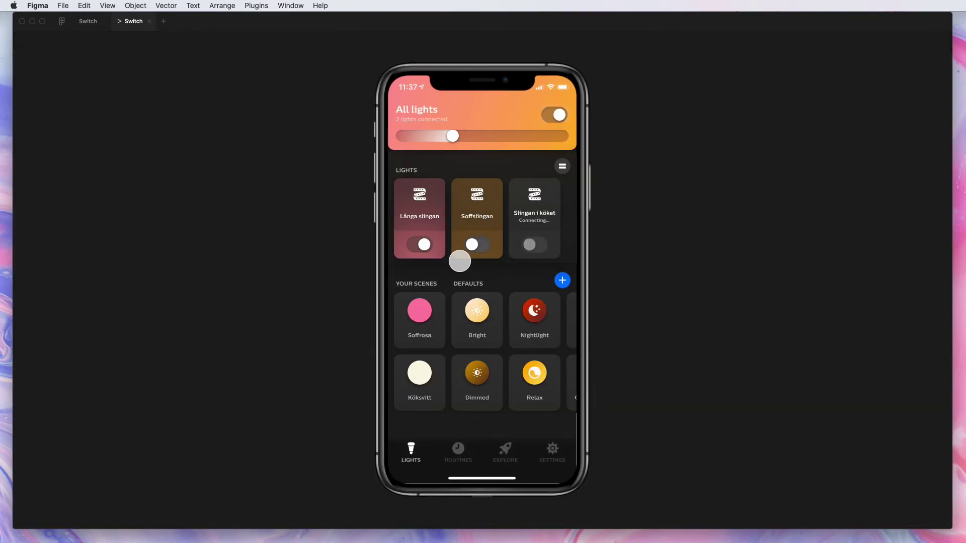
{"action": "left_click", "coordinate": [417, 246]}
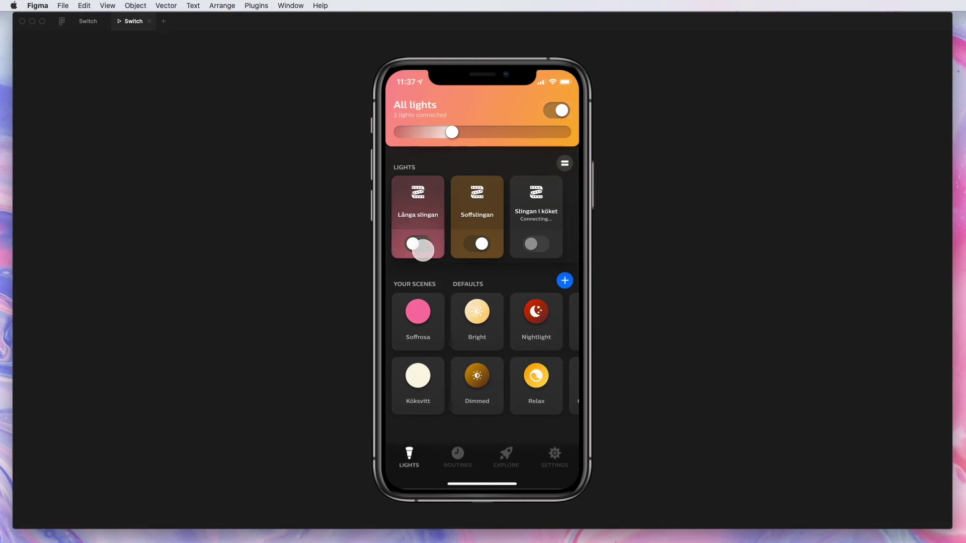
{"action": "left_click", "coordinate": [568, 107]}
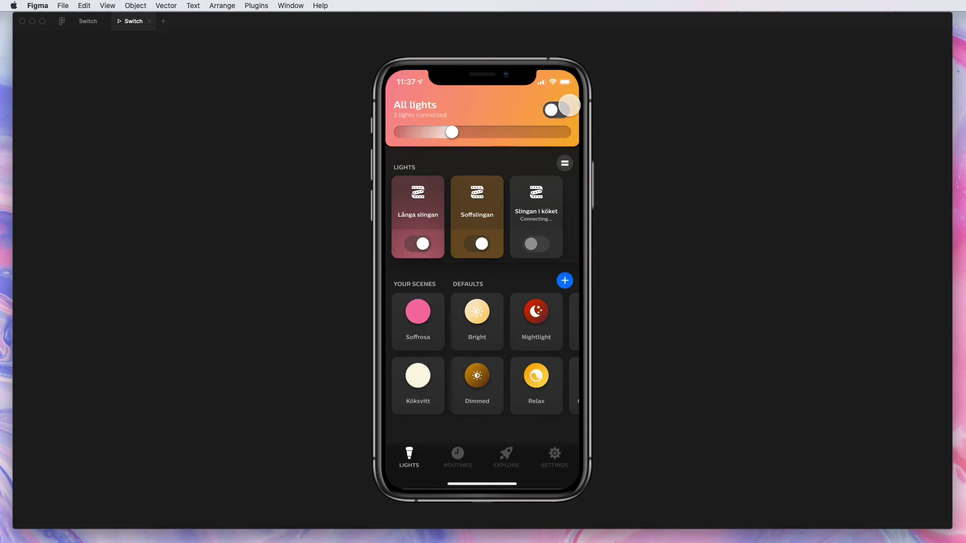
{"action": "left_click", "coordinate": [562, 112]}
{"action": "left_click", "coordinate": [562, 112]}
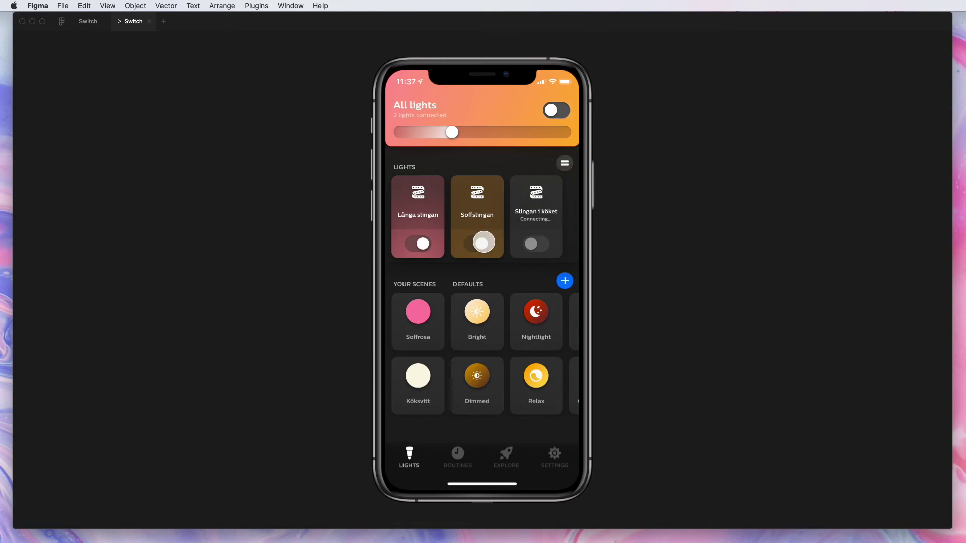
Try to toggle the Soffslingan switch while the All lights off overlay is open, and reveal the tappable hotspots.
{"action": "left_click", "coordinate": [480, 245]}
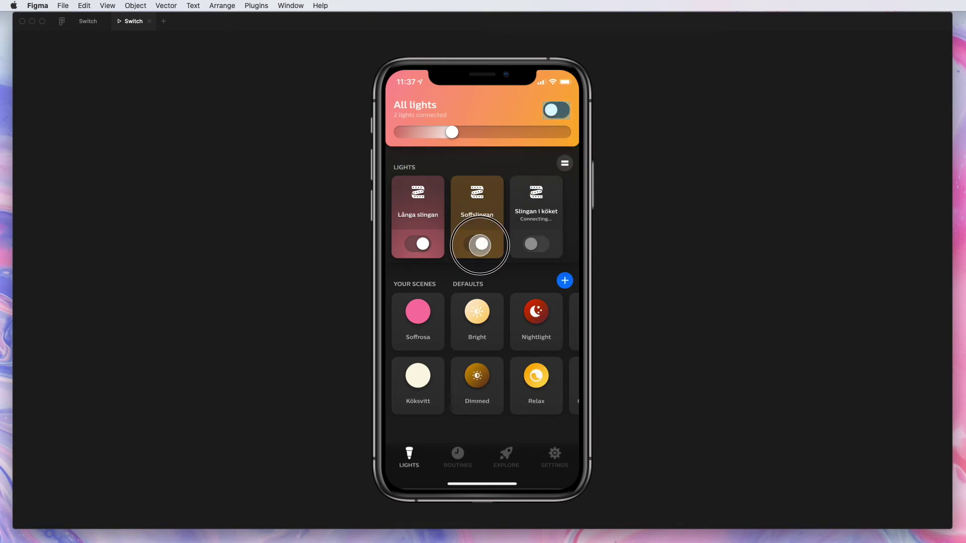
{"action": "left_click", "coordinate": [480, 245]}
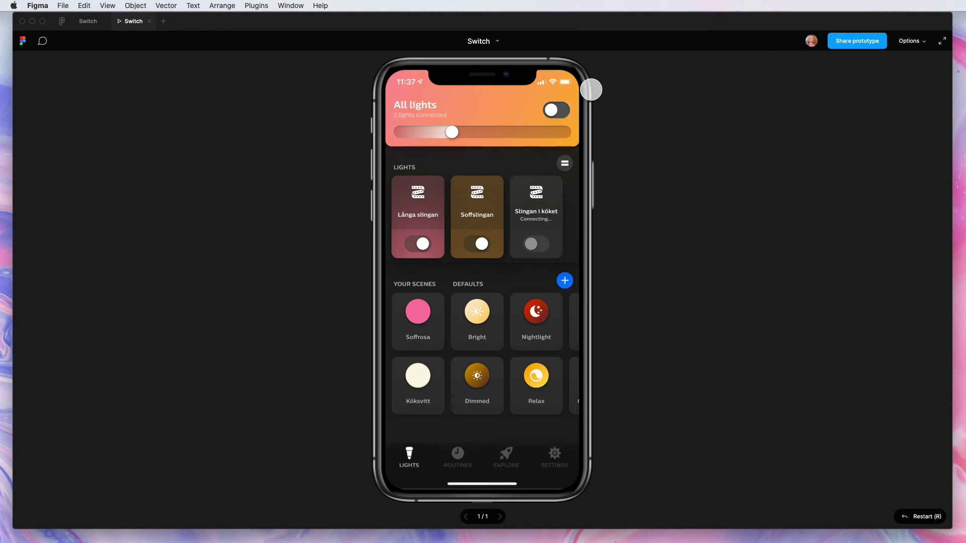
{"action": "left_click", "coordinate": [495, 160]}
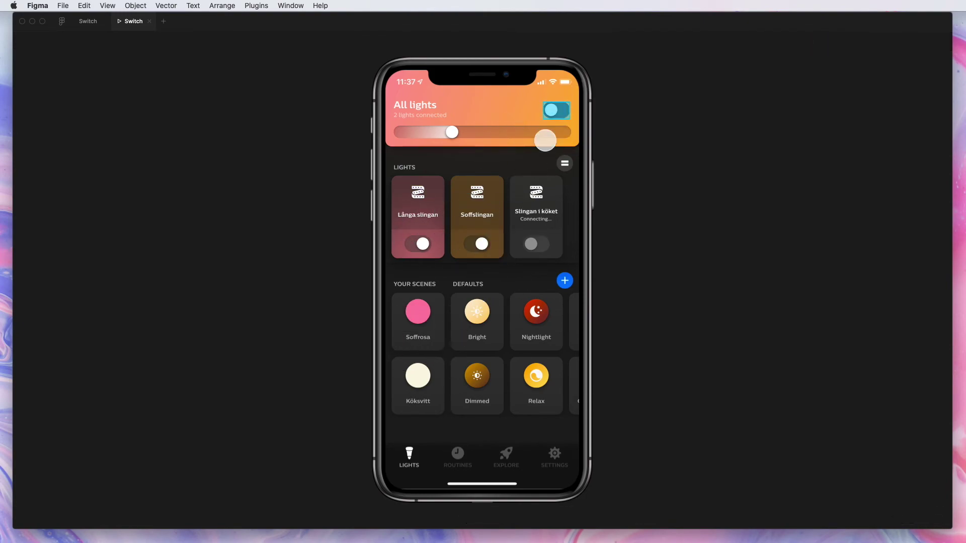
Turn All lights back on, test the Långa slingan and Soffslingan switches one after another, and return to the design file.
{"action": "left_click", "coordinate": [558, 108]}
{"action": "left_click", "coordinate": [424, 244]}
{"action": "left_click", "coordinate": [480, 253]}
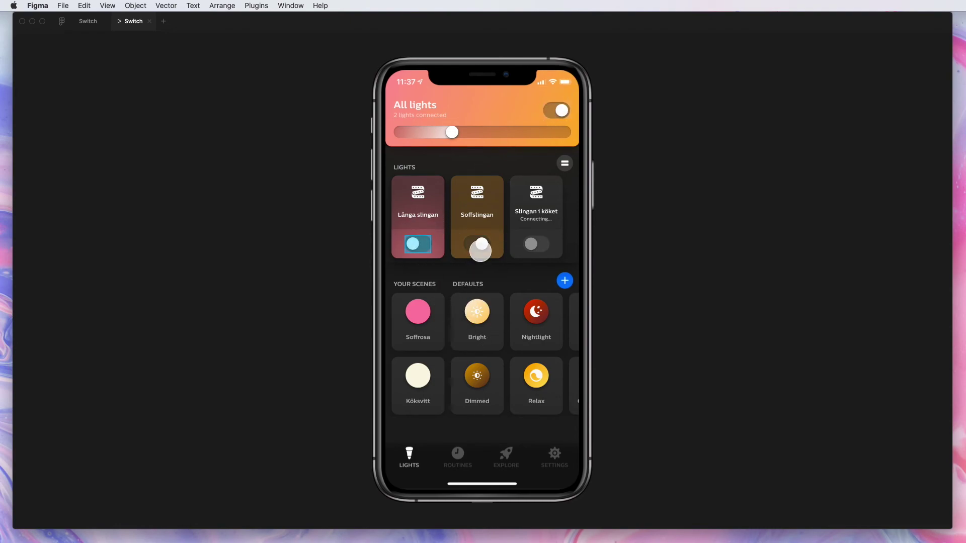
{"action": "left_click", "coordinate": [413, 247]}
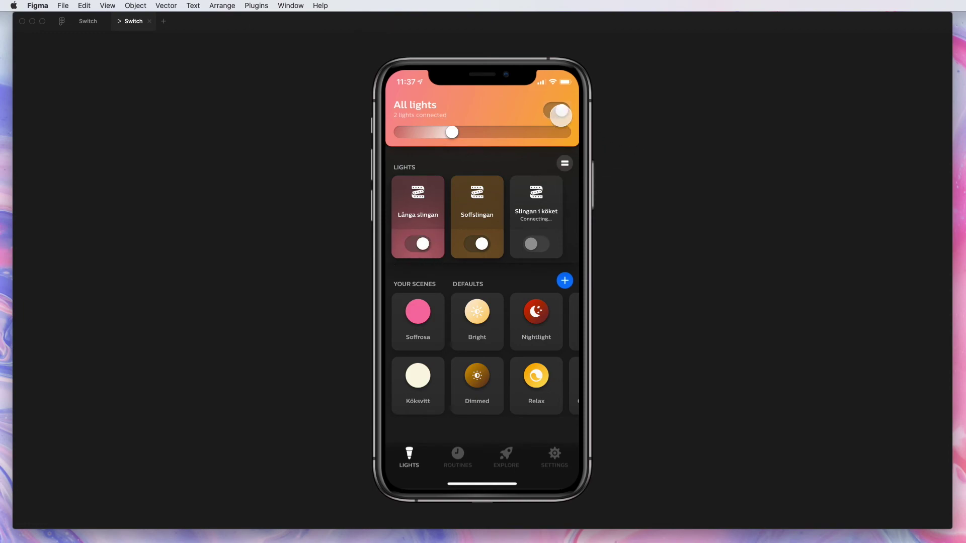
{"action": "left_click", "coordinate": [88, 25]}
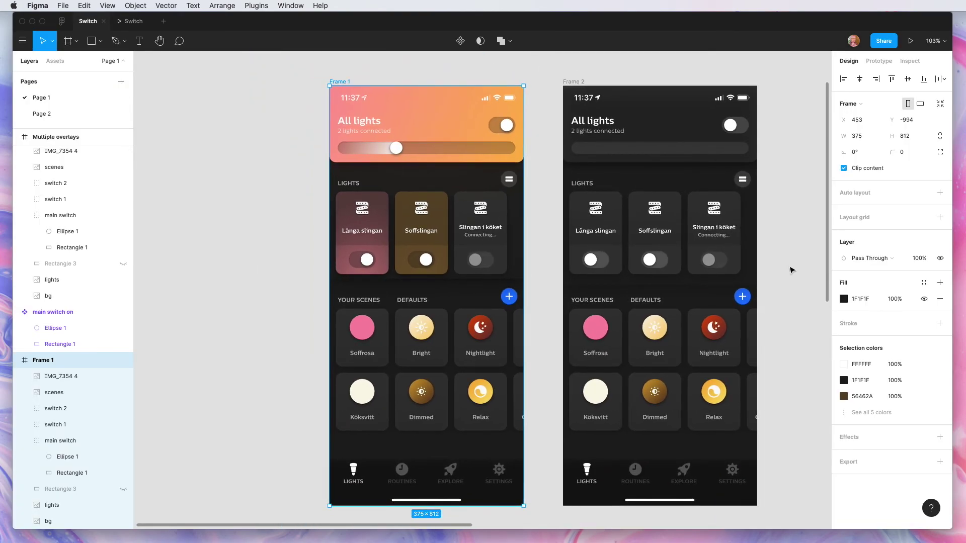